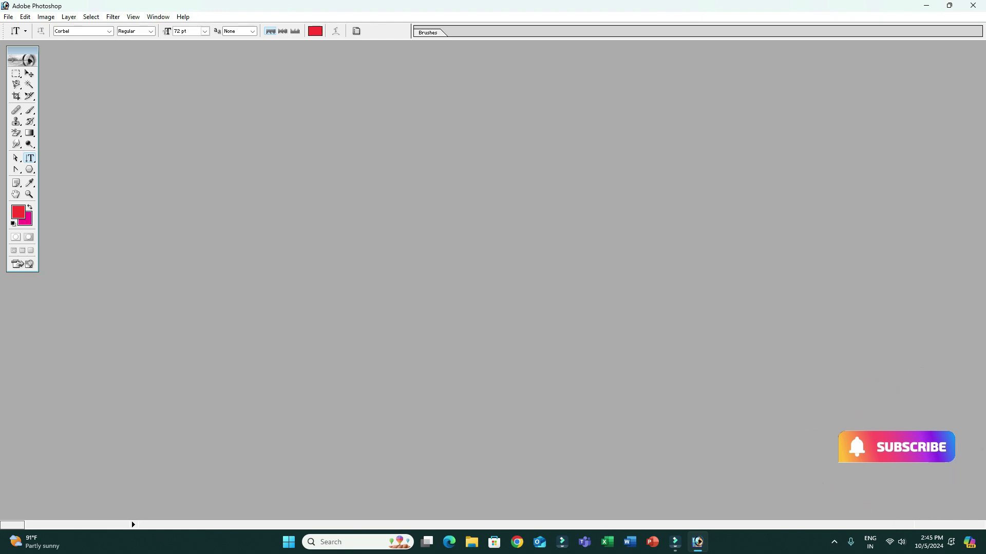
# Step: Select the Vertical Type Tool and create a new white 1024 × 768 document
pyautogui.rightClick(30, 158)
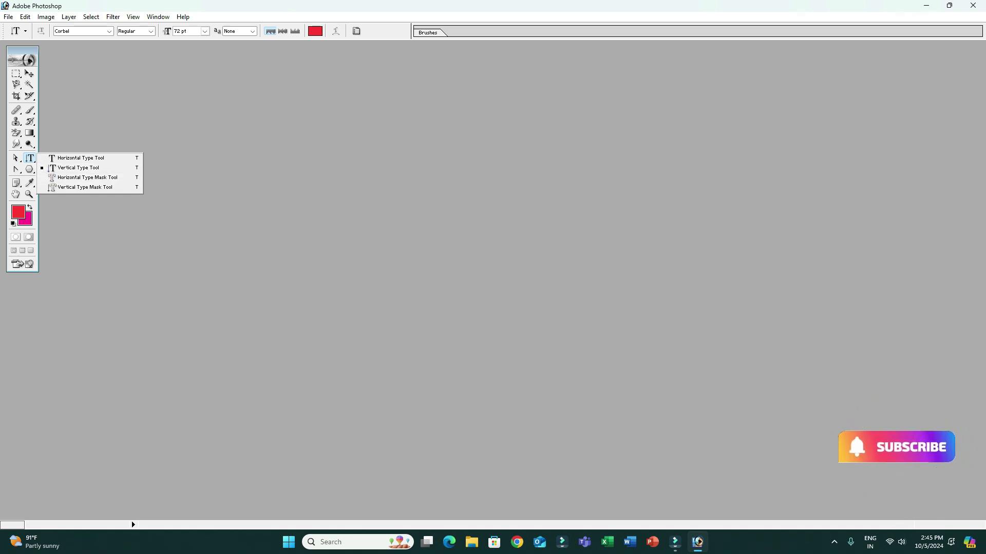
pyautogui.click(78, 168)
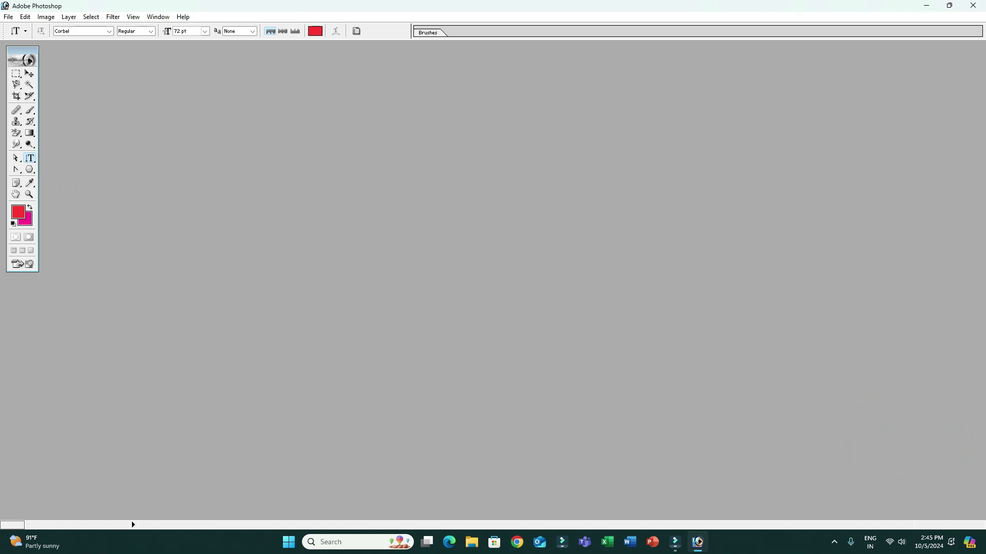
pyautogui.hotkey('ctrl', 'n')
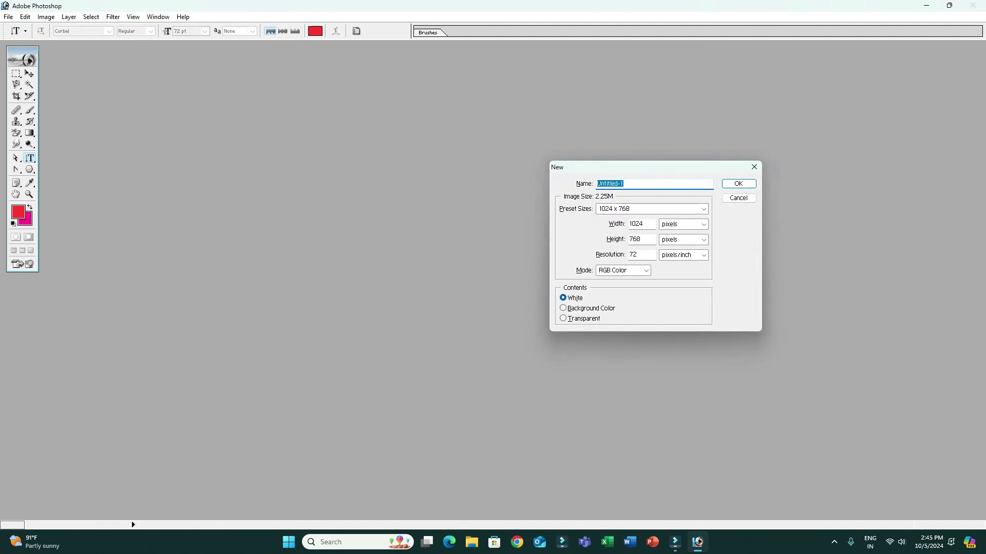
pyautogui.press('Return')
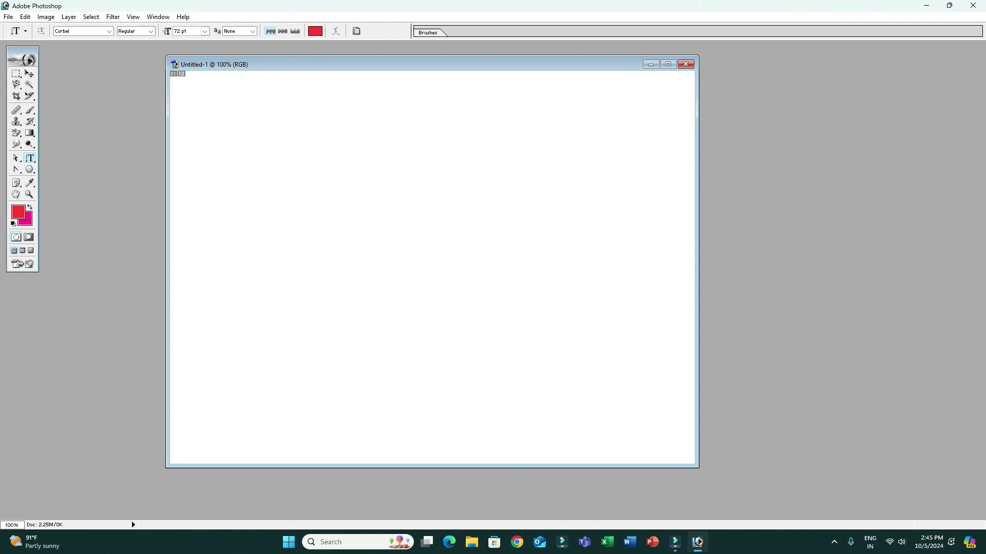
# Step: Type 'Micronet' vertically near the canvas's upper left, correcting the typo
pyautogui.click(30, 158)
pyautogui.click(308, 205)
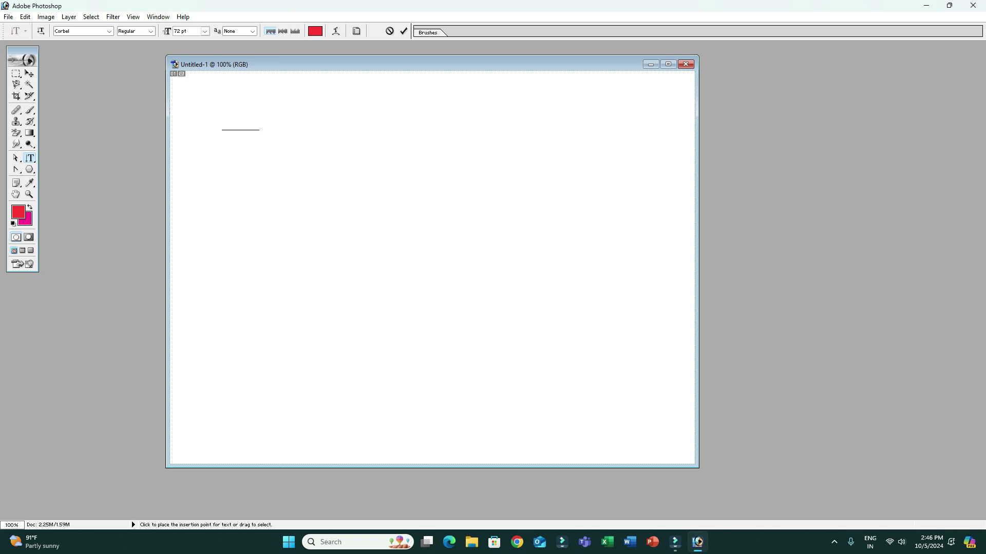
pyautogui.write('M')
pyautogui.write('Ir')
pyautogui.press('BackSpace')
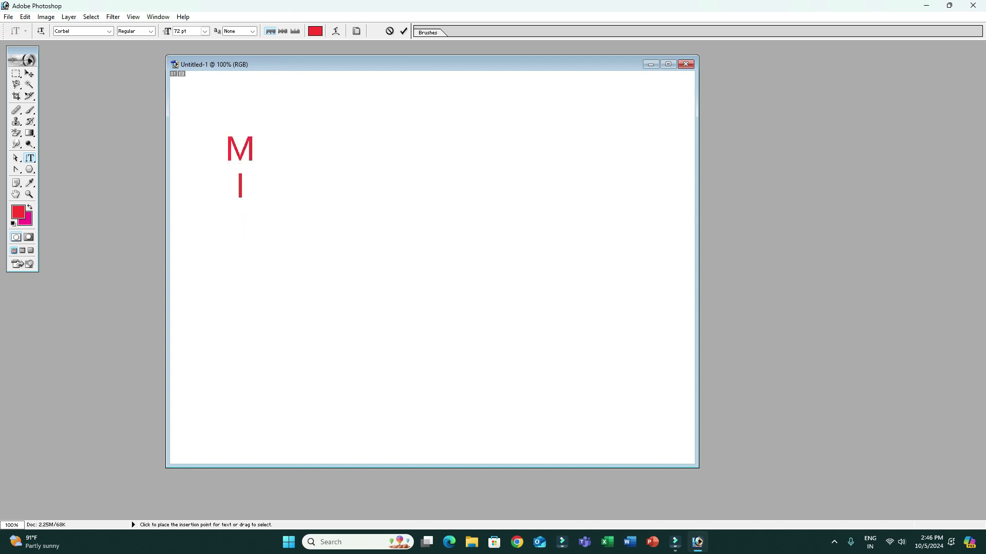
pyautogui.write('cron')
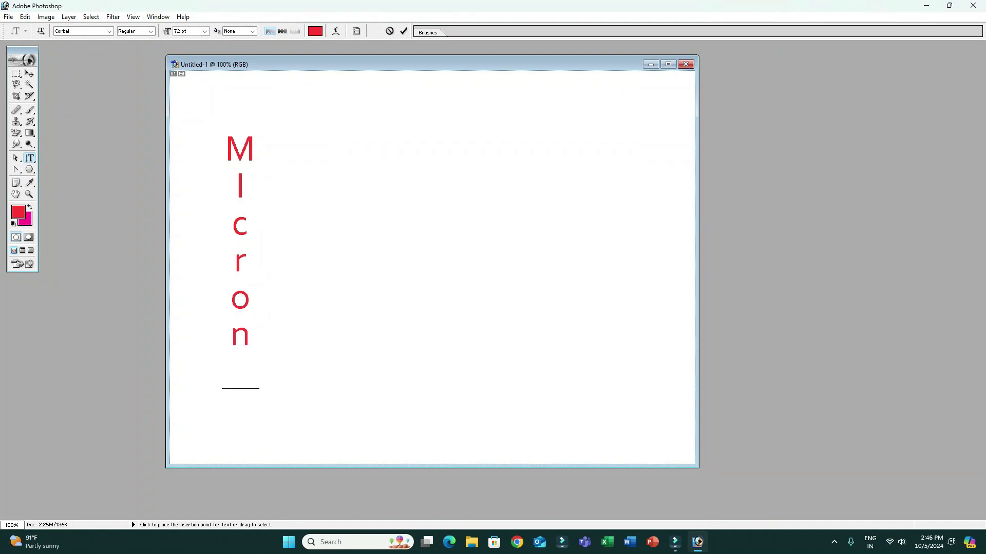
pyautogui.write('et')
# Step: Select every character of the word Micronet
pyautogui.press('Home')
pyautogui.hotkey('shift', 'Down')
pyautogui.hotkey('shift', 'Down')
pyautogui.hotkey('shift', 'Down')
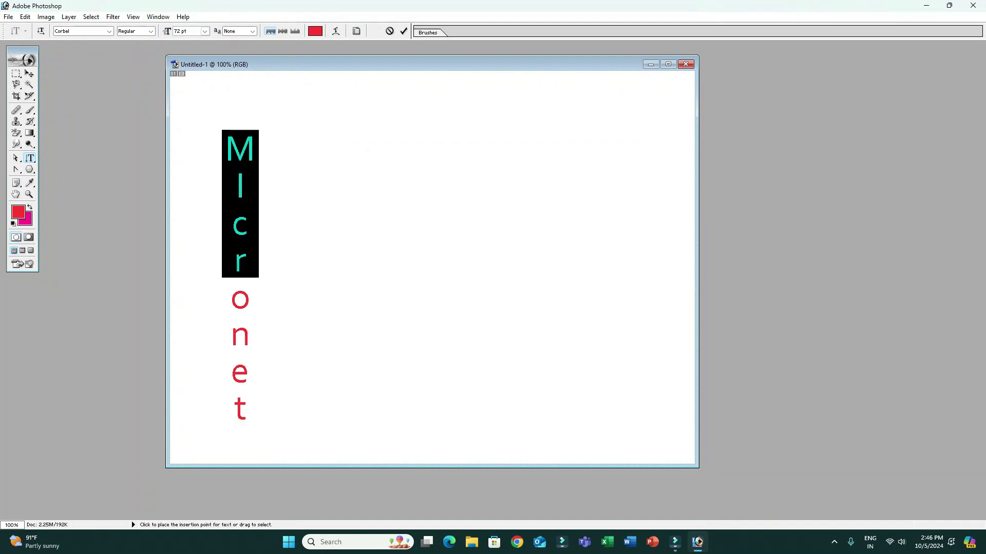
pyautogui.hotkey('shift', 'Down')
pyautogui.hotkey('shift', 'Down')
pyautogui.hotkey('shift', 'Down')
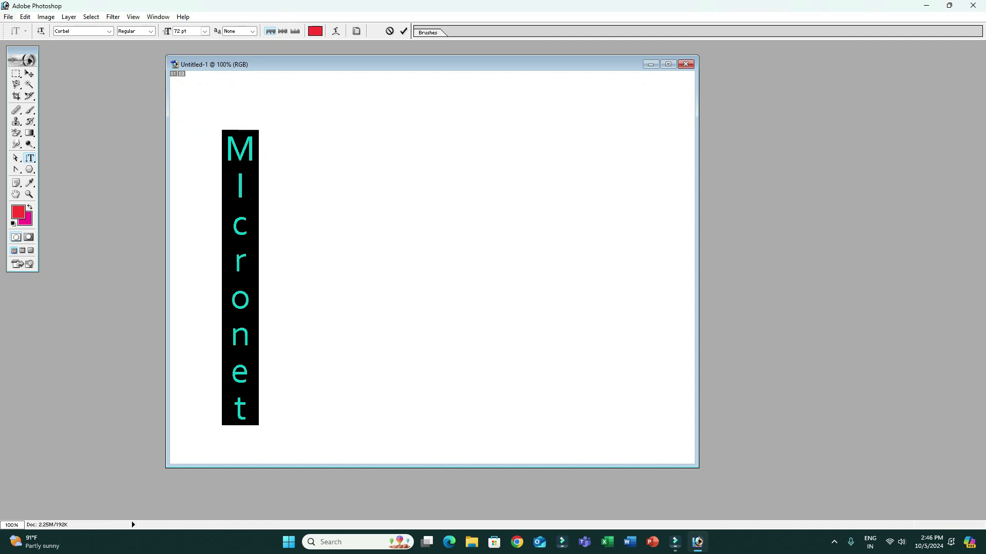
# Step: Set the text size to 48 pt and try the Courier (BM) font
pyautogui.click(205, 31)
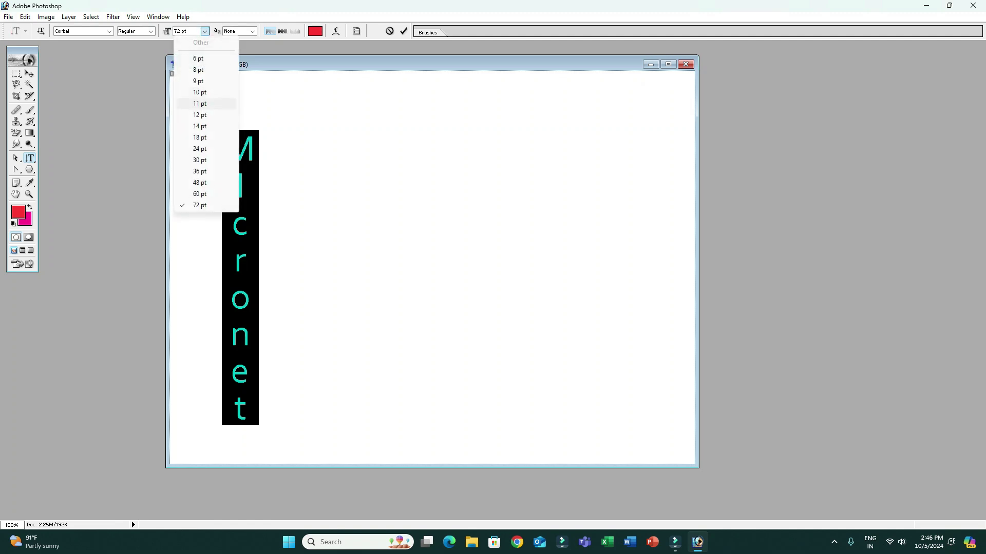
pyautogui.click(199, 183)
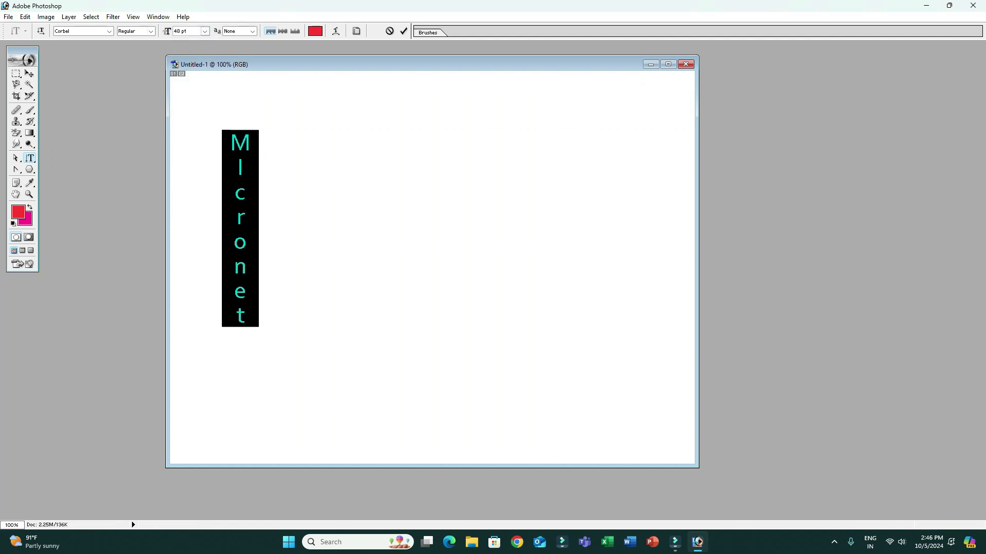
pyautogui.click(109, 31)
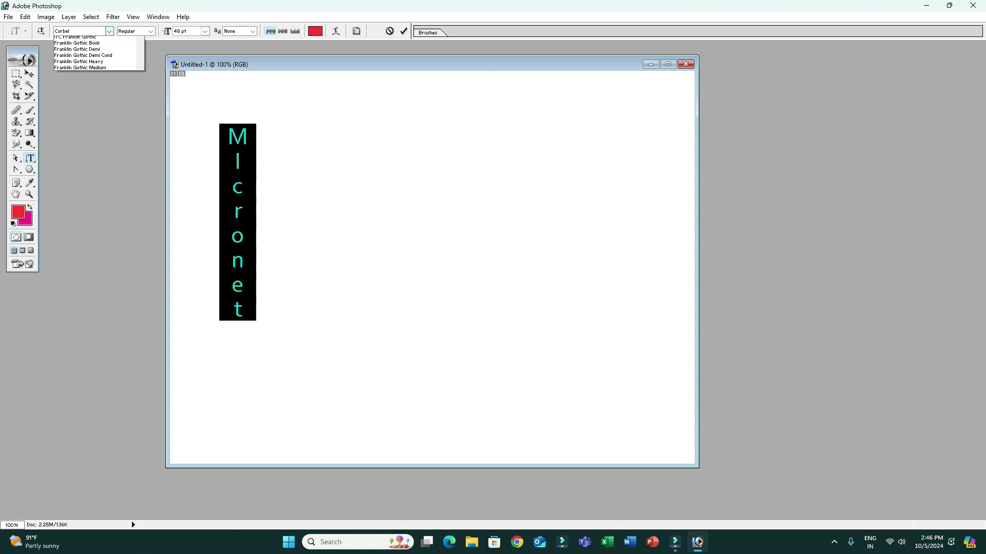
pyautogui.scroll(2, 95, 123)
pyautogui.scroll(4, 95, 121)
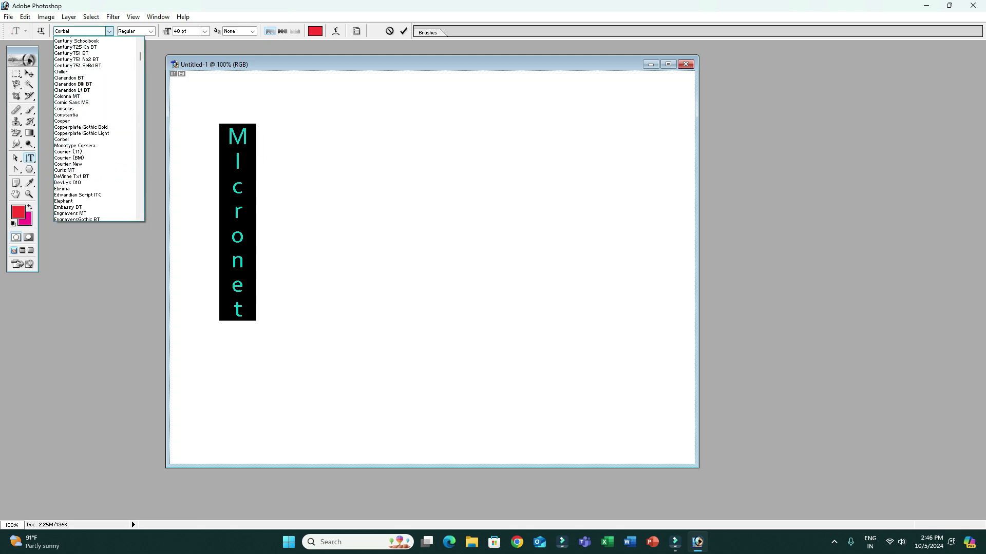
pyautogui.scroll(3, 95, 120)
pyautogui.scroll(3, 95, 123)
pyautogui.scroll(2, 95, 123)
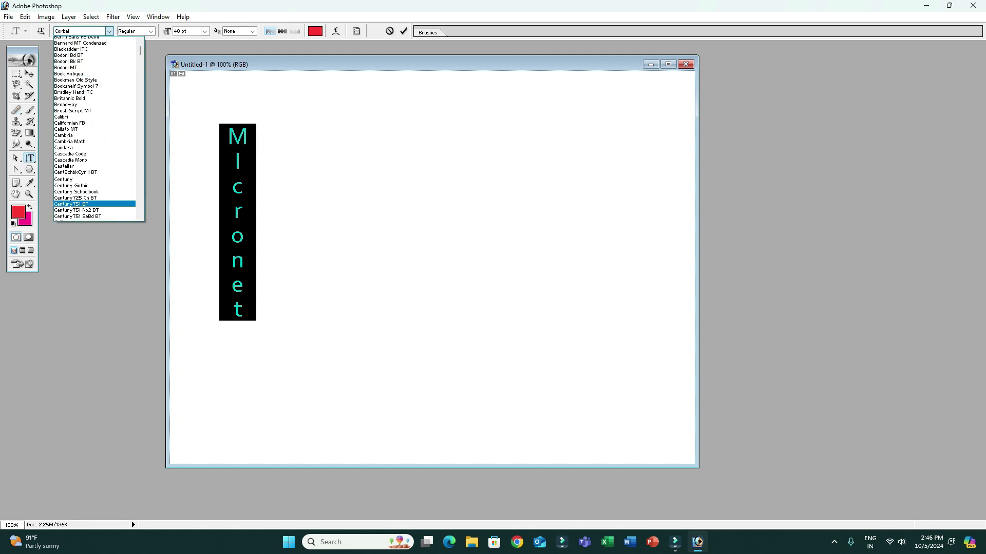
pyautogui.scroll(2, 95, 124)
pyautogui.scroll(1, 95, 120)
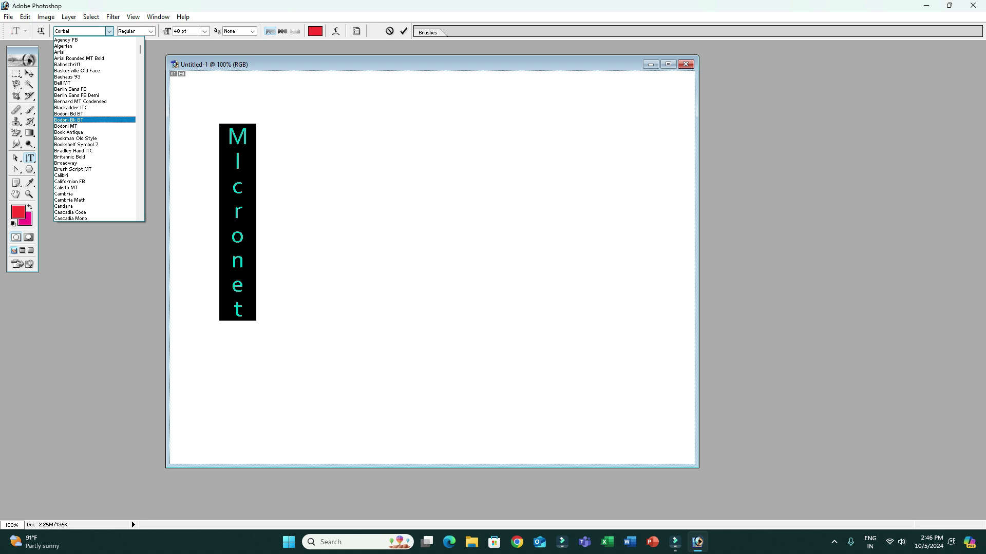
pyautogui.scroll(-1, 95, 88)
pyautogui.scroll(-2, 95, 102)
pyautogui.scroll(-2, 95, 149)
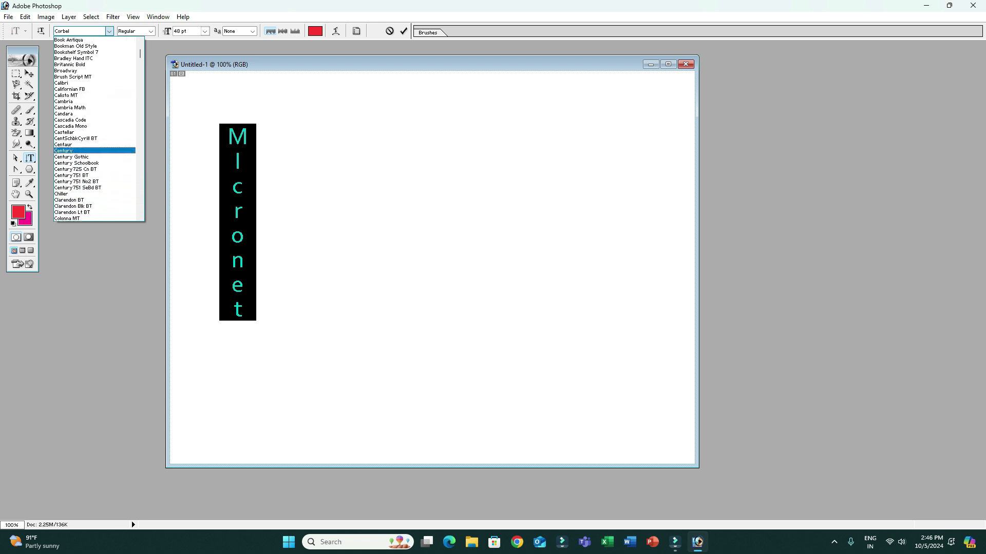
pyautogui.scroll(-3, 95, 163)
pyautogui.scroll(-4, 95, 162)
pyautogui.scroll(-3, 95, 162)
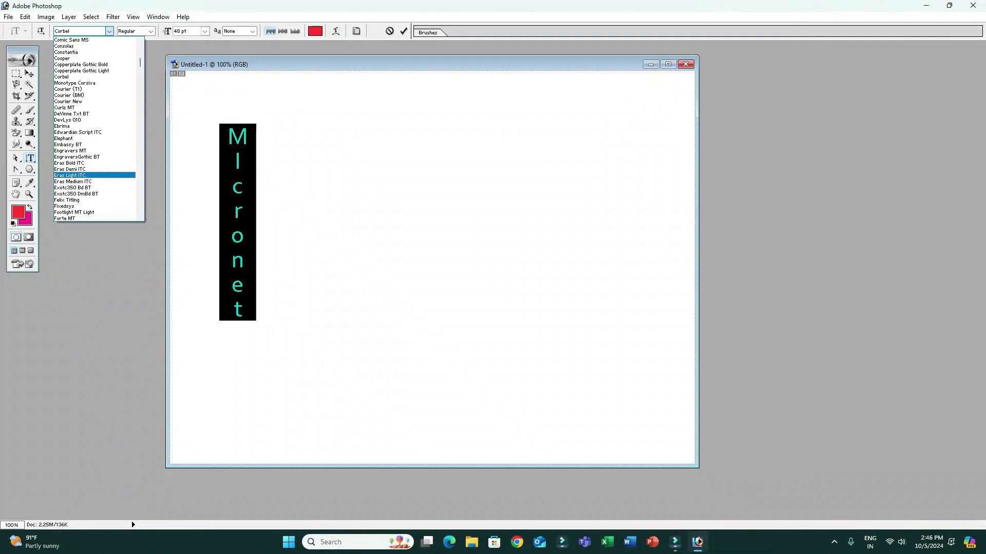
pyautogui.click(69, 95)
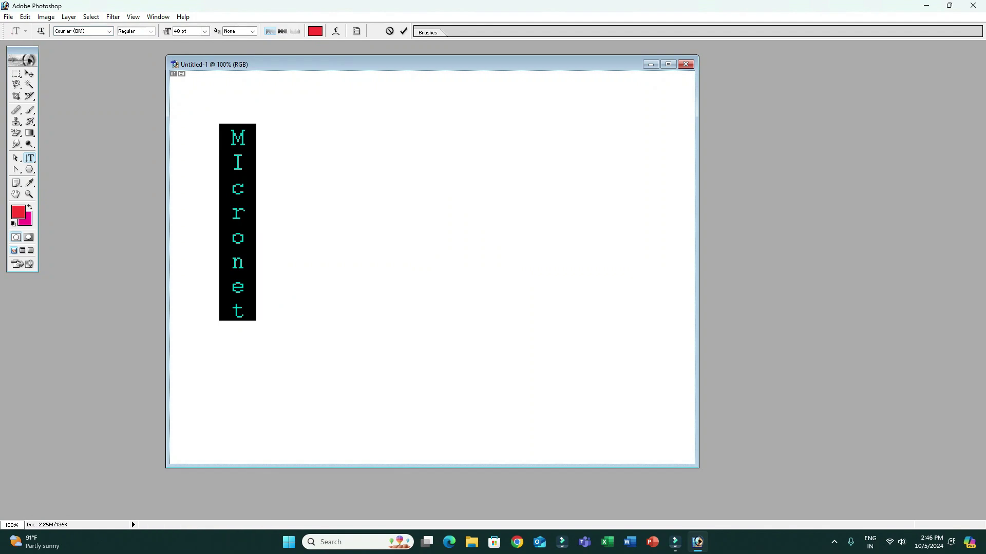
# Step: Try Franklin Gothic Demi, then set the font to Kruti Dev 011
pyautogui.click(109, 31)
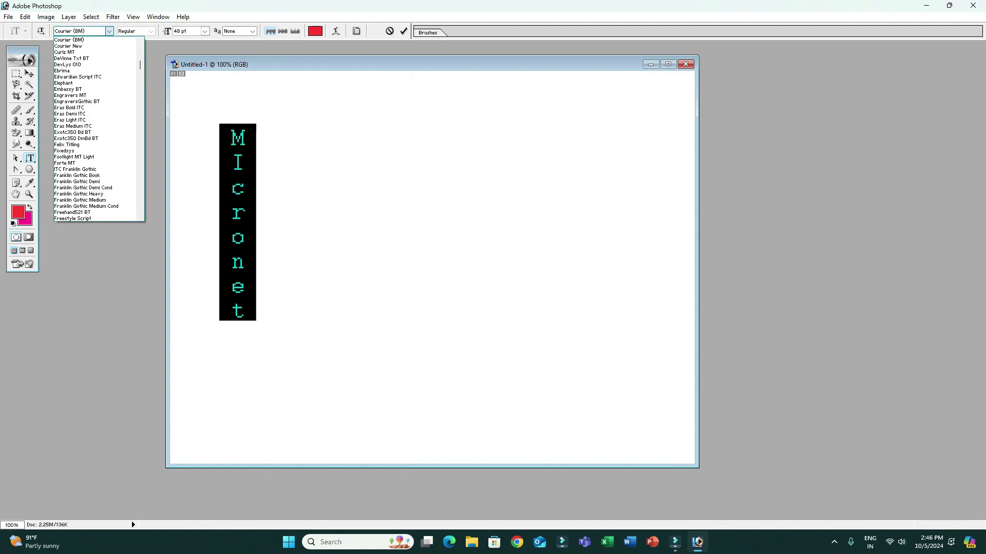
pyautogui.click(77, 187)
pyautogui.press('Return')
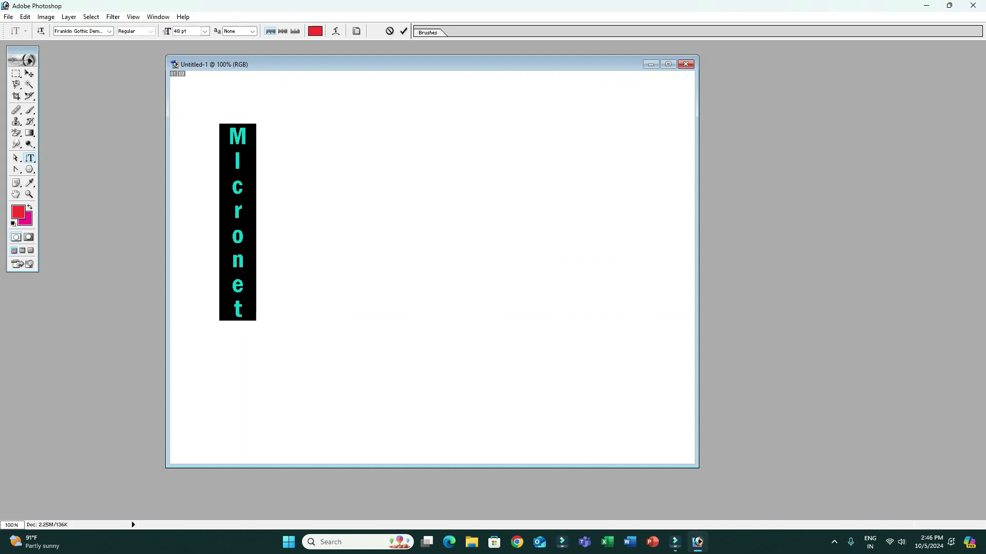
pyautogui.click(109, 31)
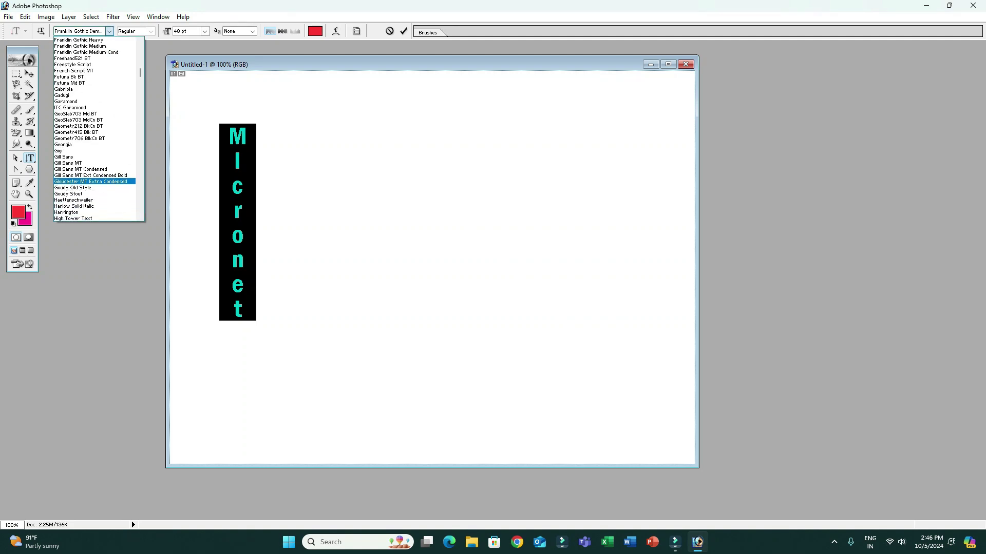
pyautogui.scroll(-2, 94, 128)
pyautogui.scroll(-3, 94, 128)
pyautogui.scroll(-2, 94, 128)
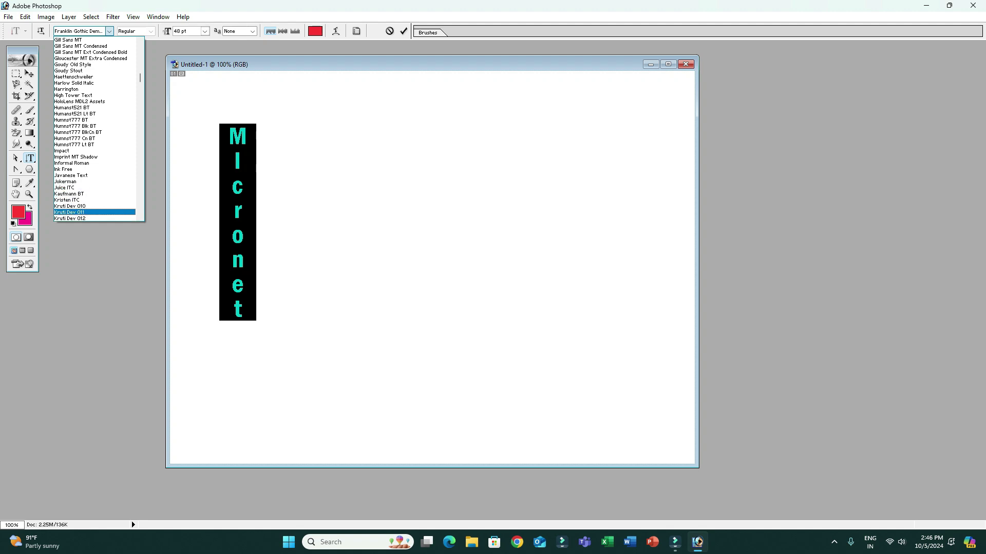
pyautogui.click(69, 212)
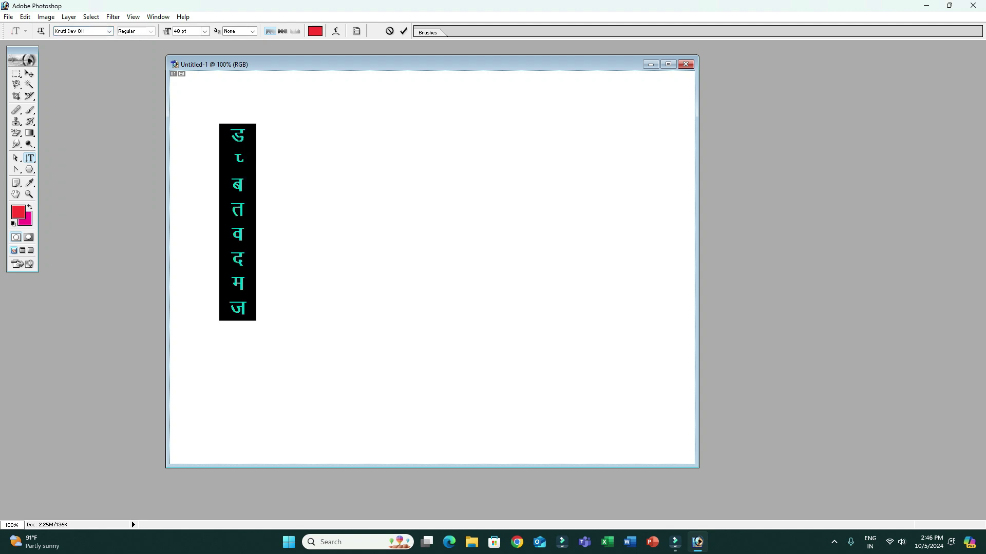
# Step: Try the Kruti Dev 050, 195 and 363 fonts on the text
pyautogui.click(108, 31)
pyautogui.click(69, 174)
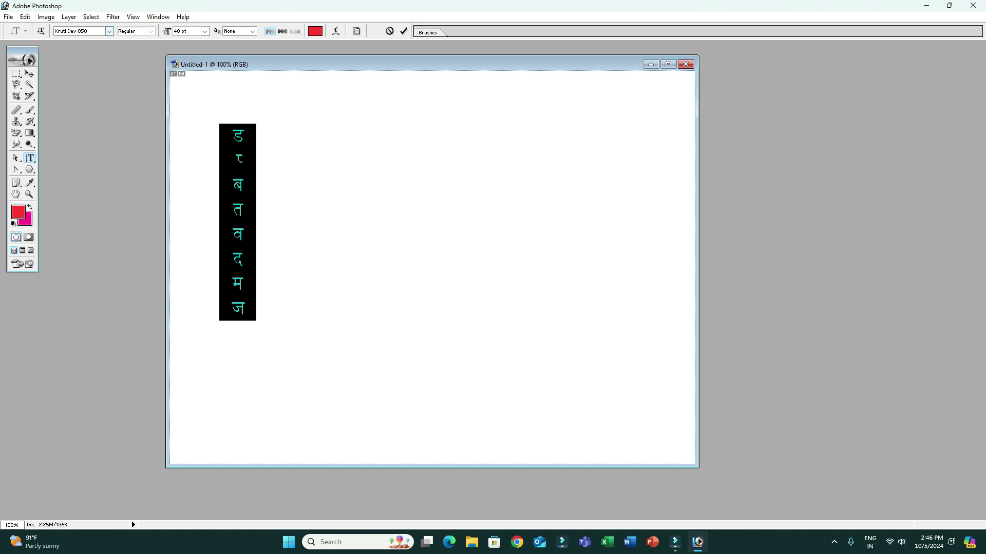
pyautogui.click(109, 31)
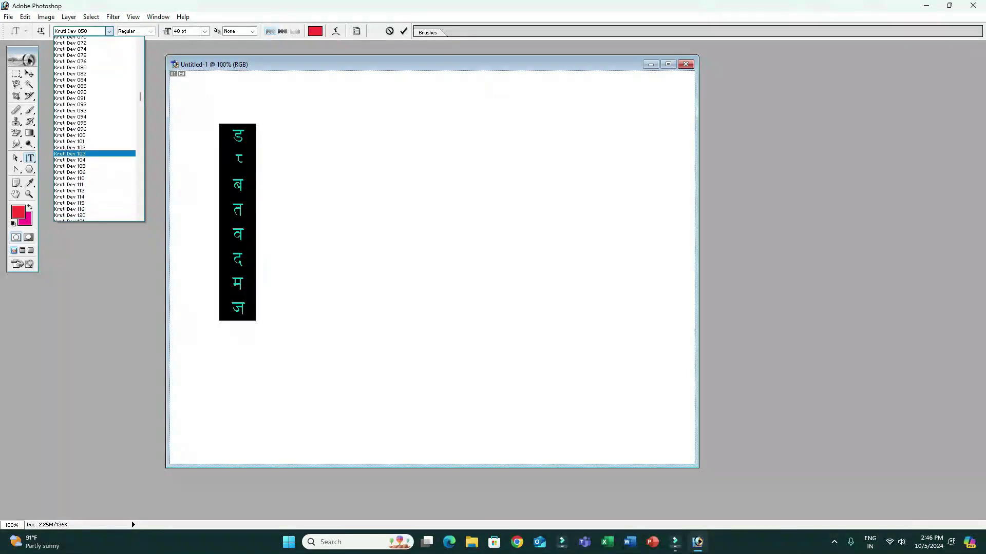
pyautogui.scroll(-5, 95, 129)
pyautogui.click(69, 128)
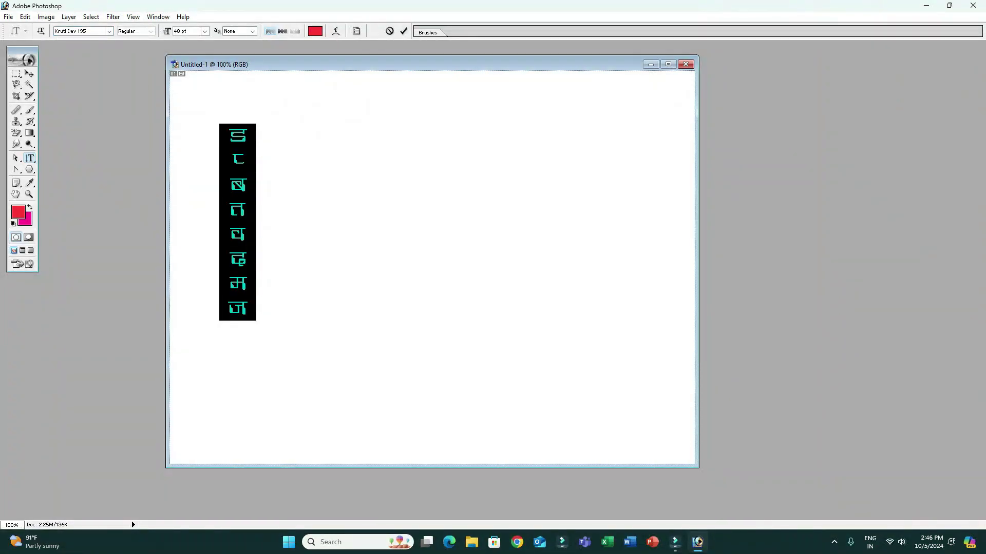
pyautogui.click(109, 31)
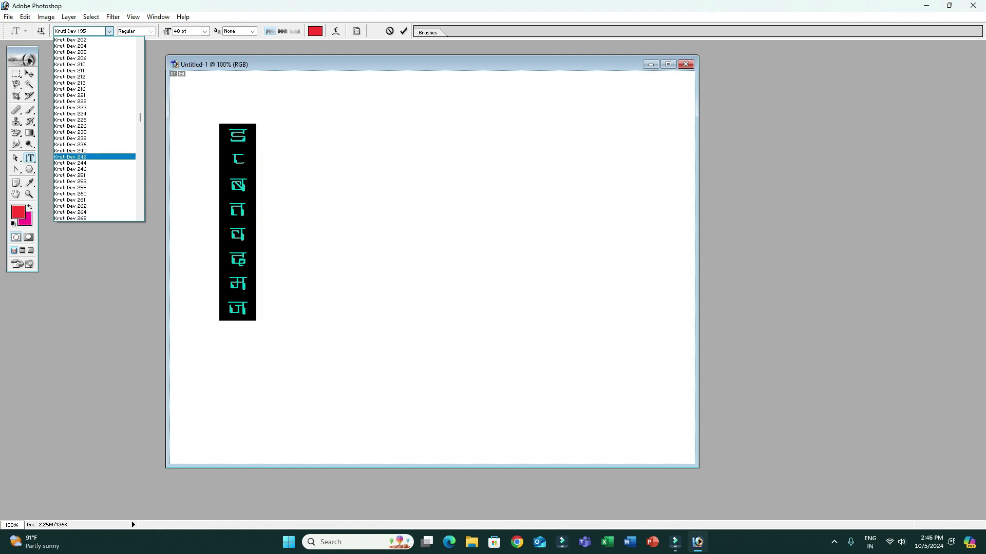
pyautogui.scroll(-3, 95, 129)
pyautogui.scroll(-5, 95, 129)
pyautogui.scroll(-5, 95, 128)
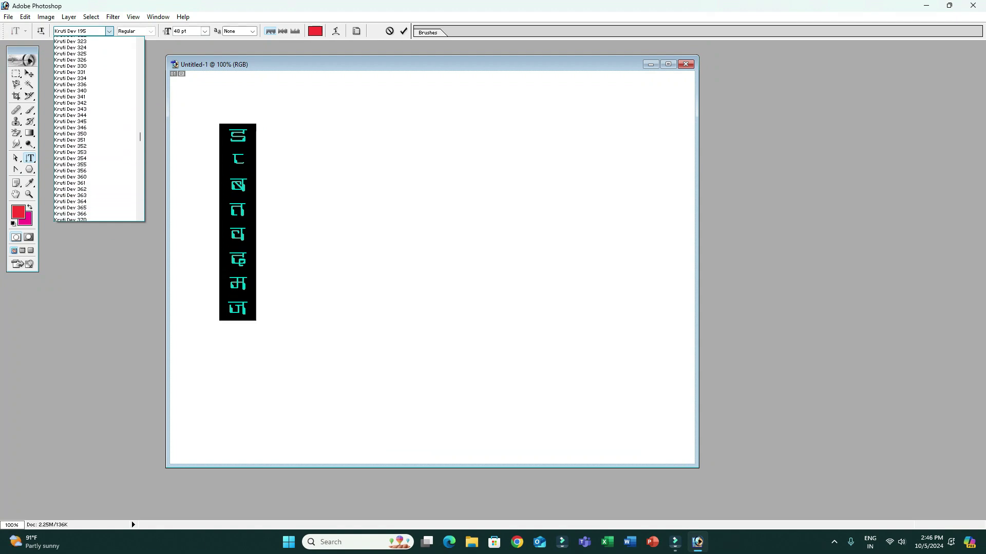
pyautogui.scroll(-5, 95, 129)
pyautogui.click(69, 129)
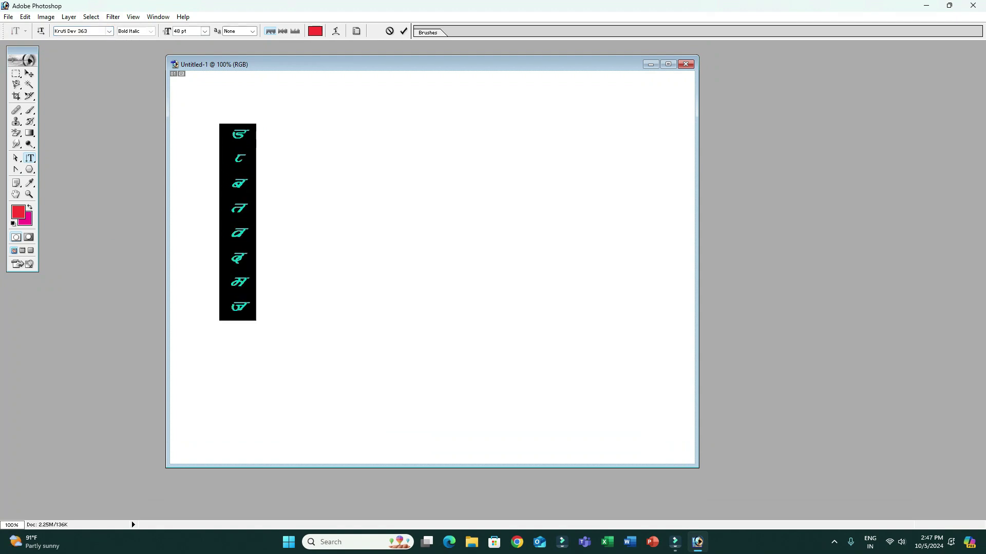
# Step: Set the font to Lucida Sans Typewriter Regular
pyautogui.click(109, 31)
pyautogui.scroll(-5, 94, 157)
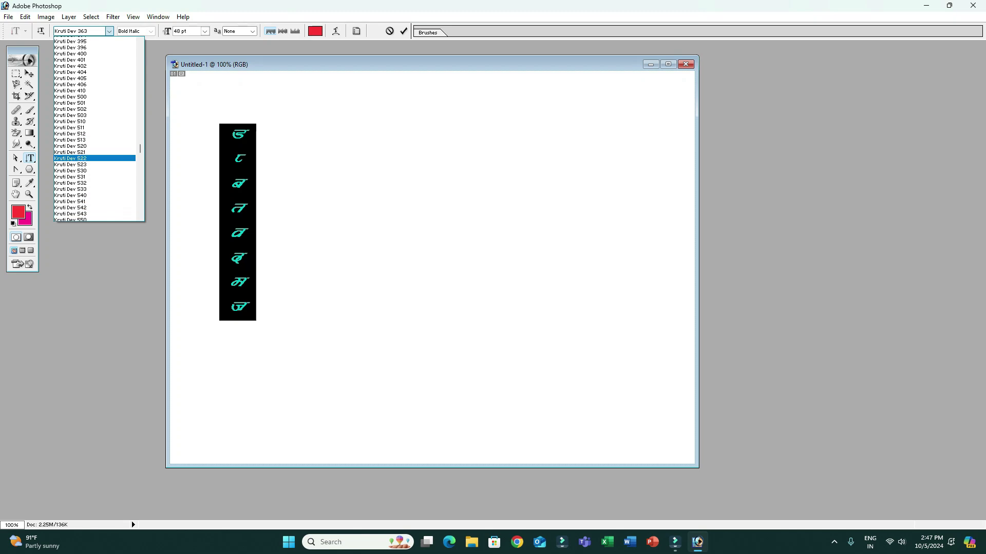
pyautogui.scroll(-5, 95, 157)
pyautogui.scroll(-5, 95, 154)
pyautogui.scroll(-5, 95, 154)
pyautogui.scroll(-3, 95, 154)
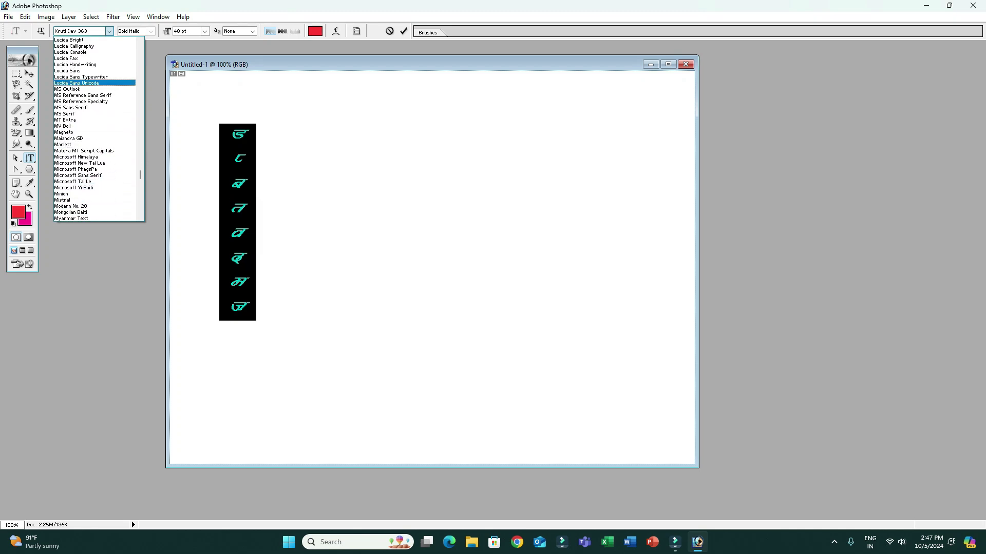
pyautogui.click(95, 83)
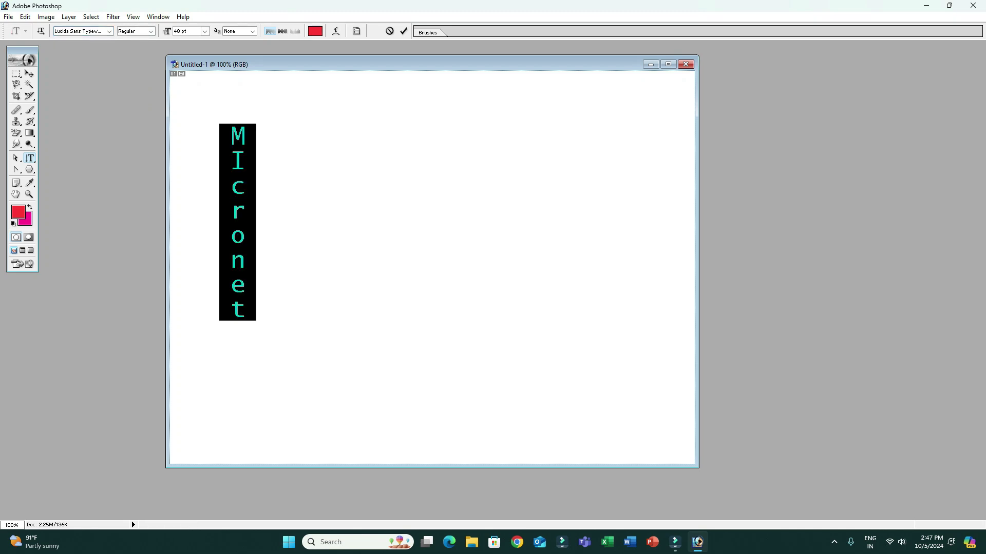
# Step: Apply the Oblique font style to the text
pyautogui.click(150, 31)
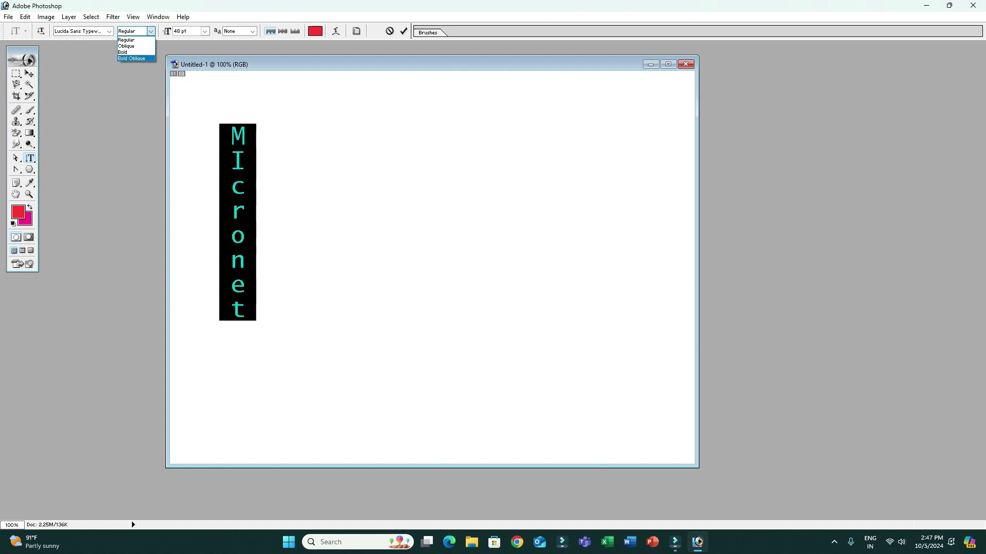
pyautogui.press('Escape')
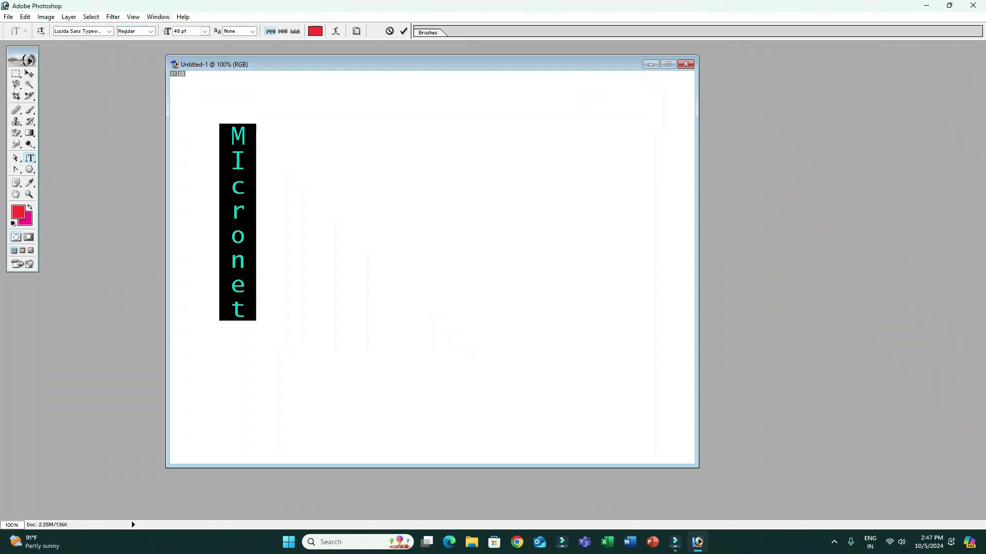
pyautogui.click(151, 31)
pyautogui.press('Down')
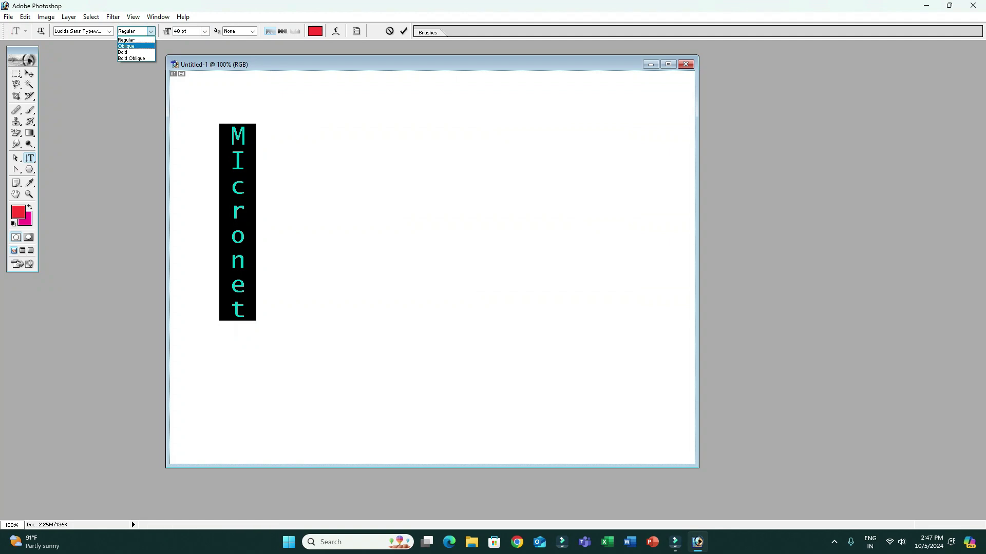
pyautogui.press('Return')
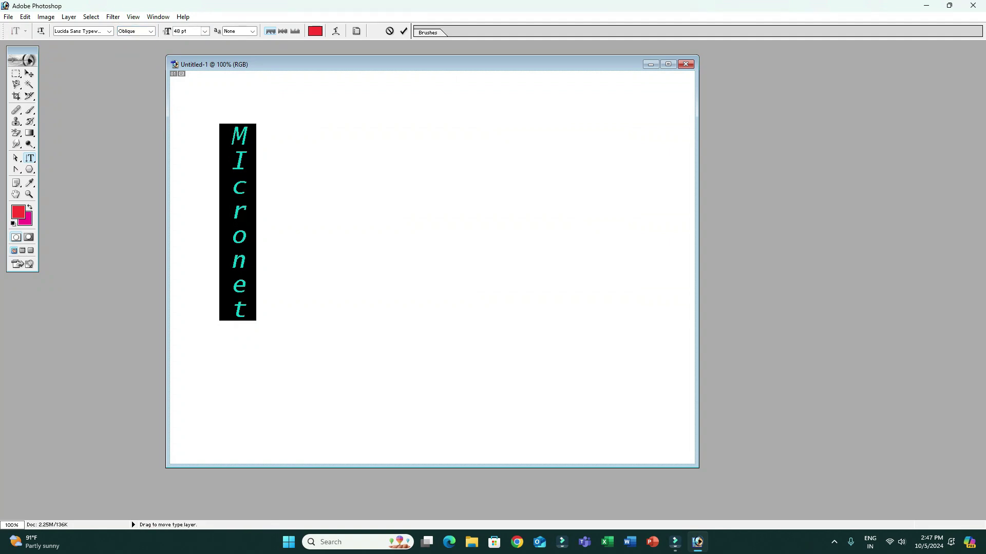
# Step: Try Bold, then set the font style to Bold Oblique
pyautogui.click(151, 31)
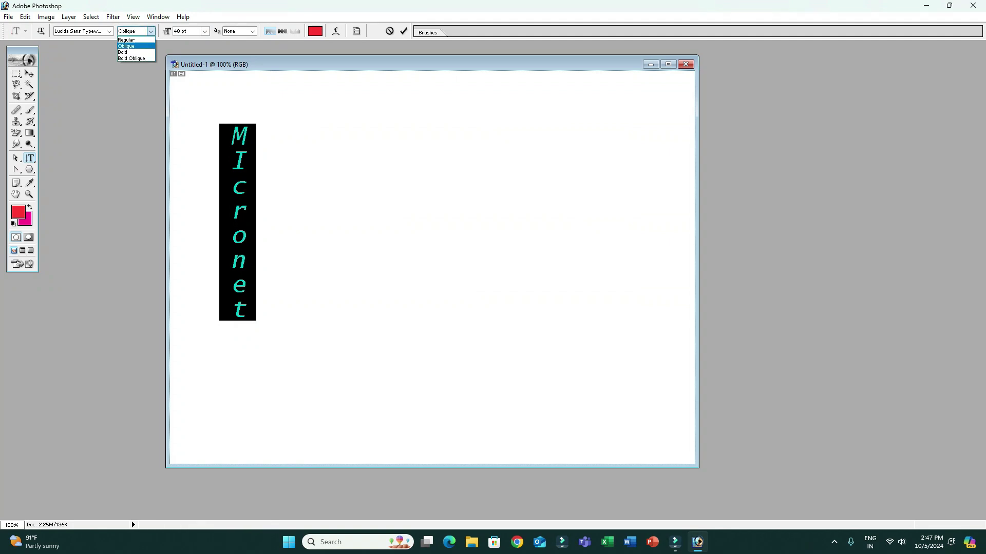
pyautogui.click(131, 52)
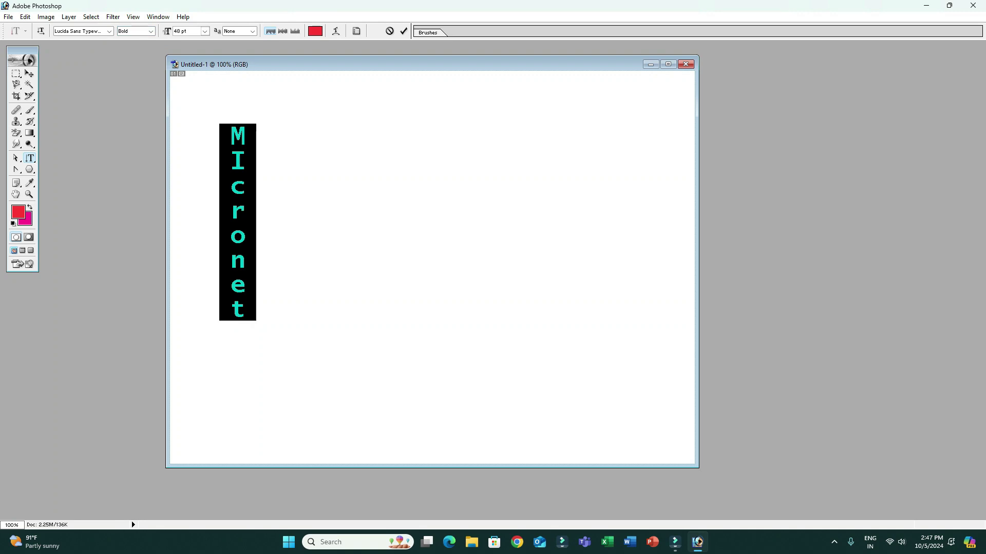
pyautogui.click(151, 31)
pyautogui.press('Down')
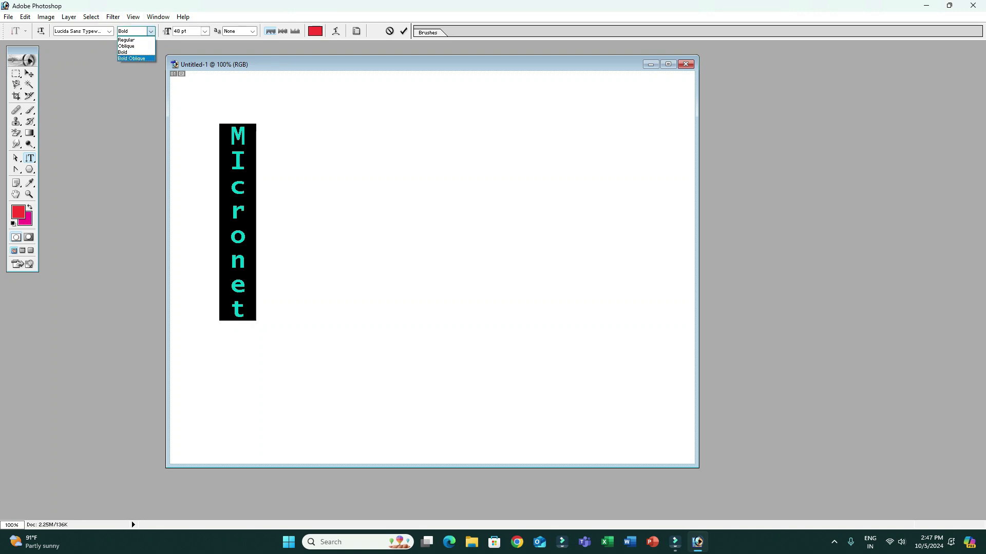
pyautogui.press('Return')
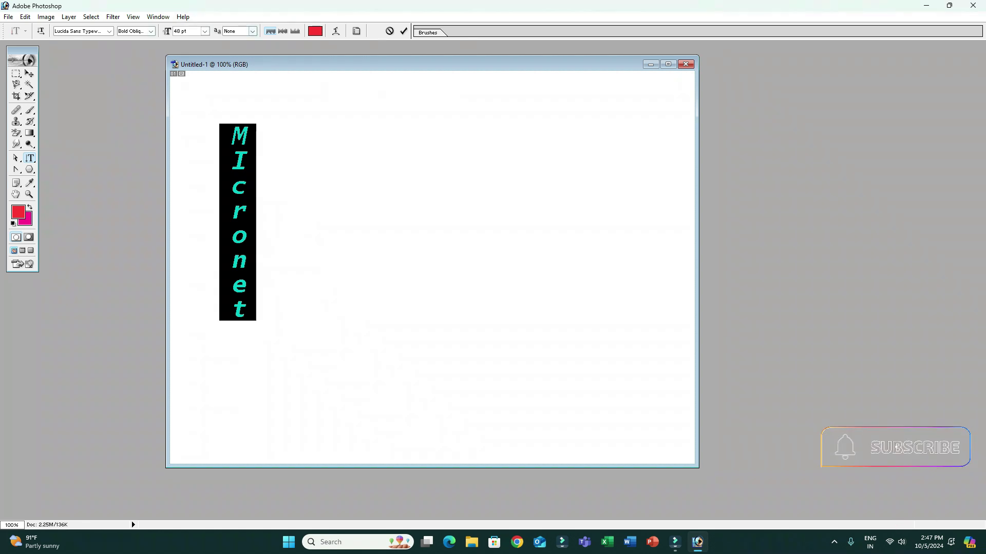
# Step: Set the text's anti-aliasing to Sharp
pyautogui.click(252, 31)
pyautogui.press('Down')
pyautogui.press('Return')
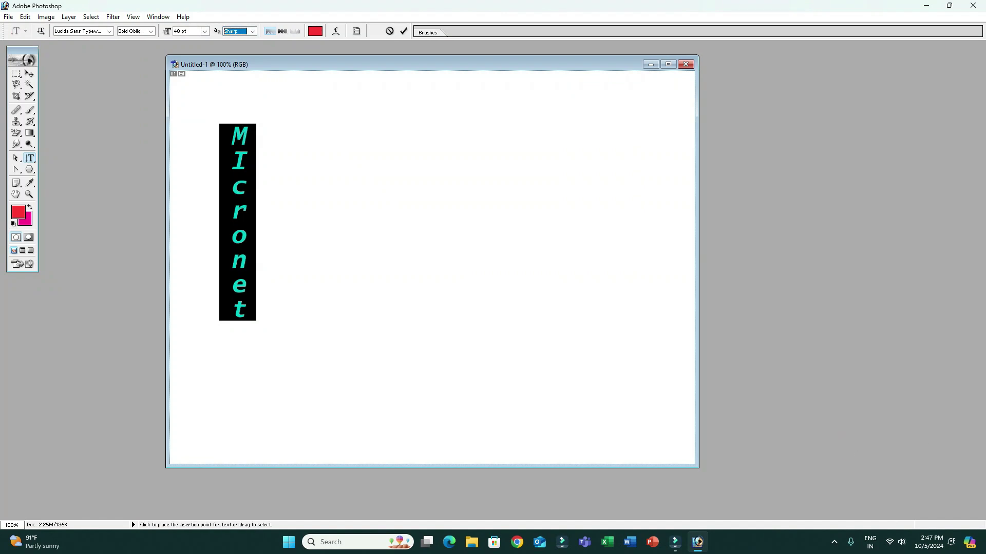
# Step: Switch anti-aliasing to None, then to Crisp
pyautogui.click(252, 31)
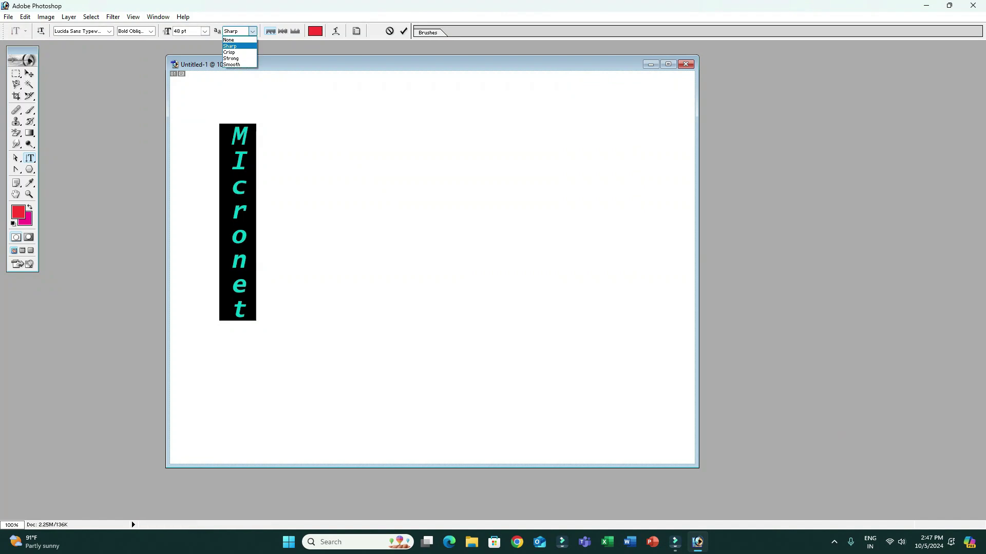
pyautogui.press('Up')
pyautogui.press('Return')
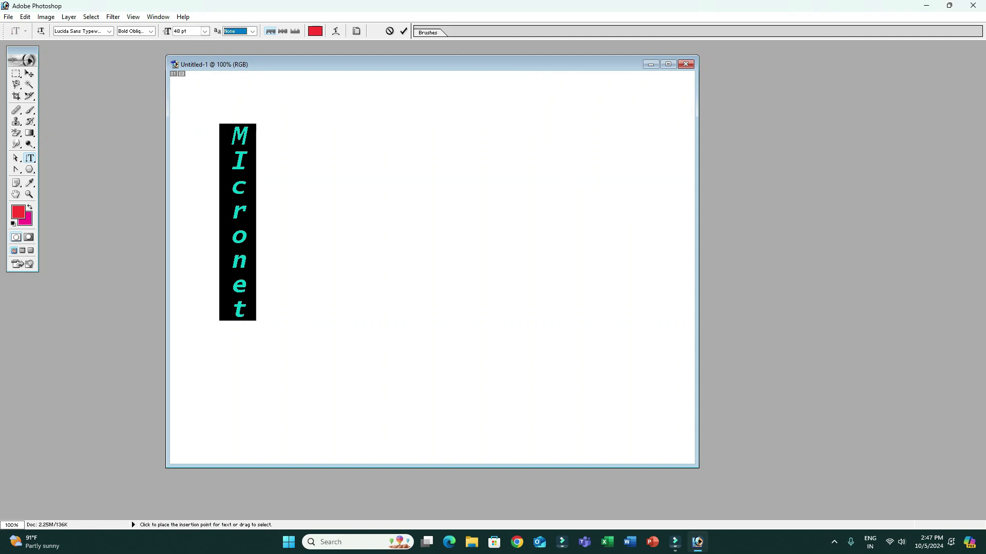
pyautogui.click(252, 31)
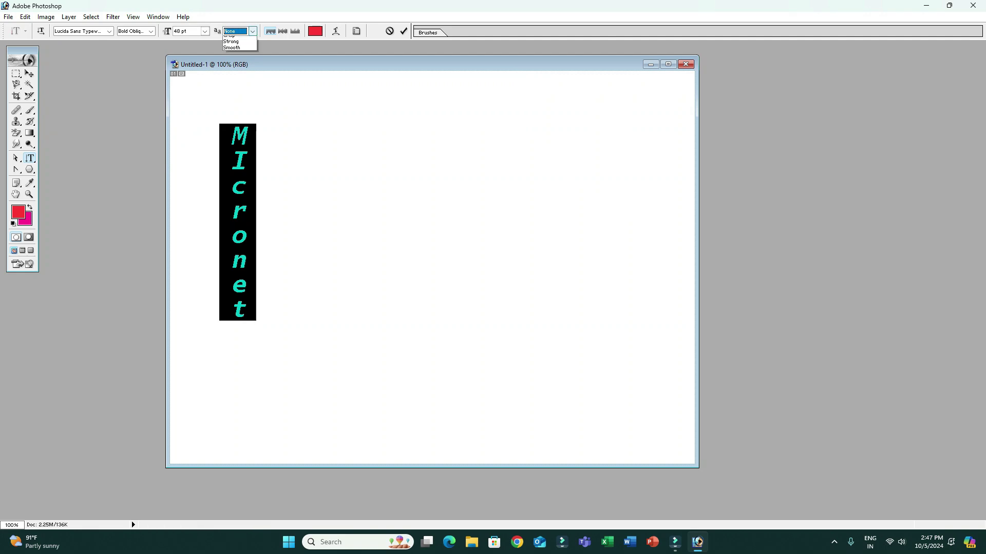
pyautogui.click(252, 32)
pyautogui.click(252, 31)
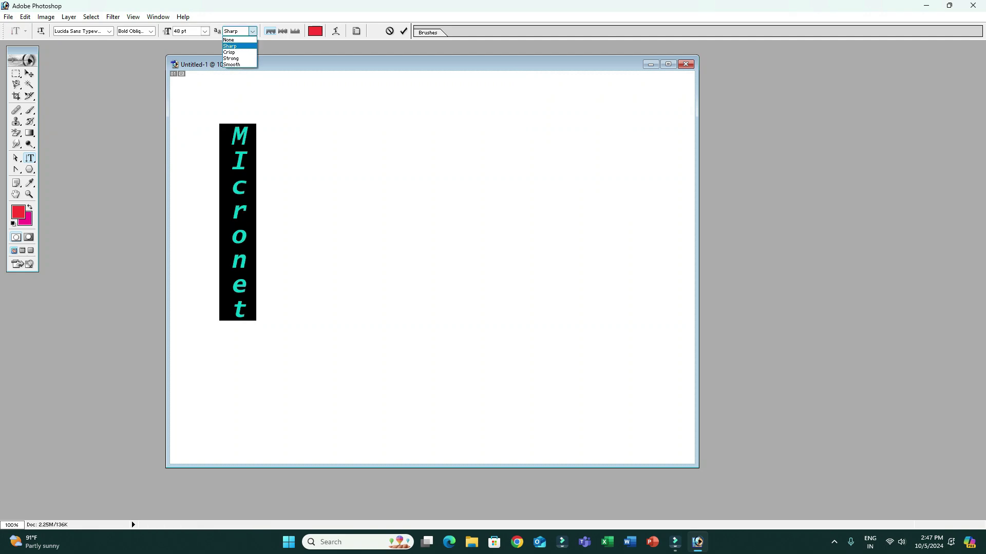
pyautogui.press('Down')
pyautogui.press('Down')
pyautogui.press('Return')
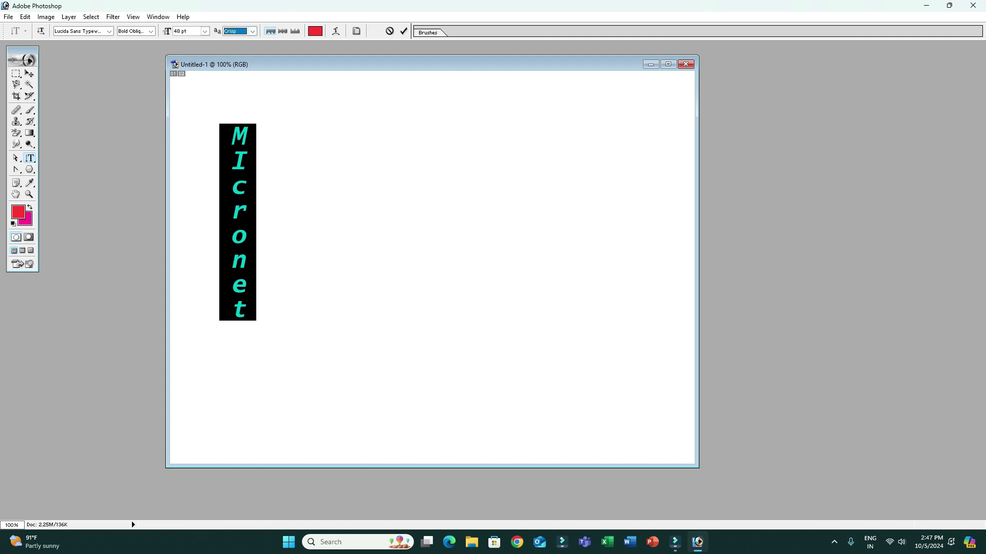
# Step: Try Strong anti-aliasing, then apply and commit Smooth
pyautogui.hotkey('alt', 'Down')
pyautogui.press('Down')
pyautogui.press('Return')
pyautogui.hotkey('alt', 'Down')
pyautogui.press('Down')
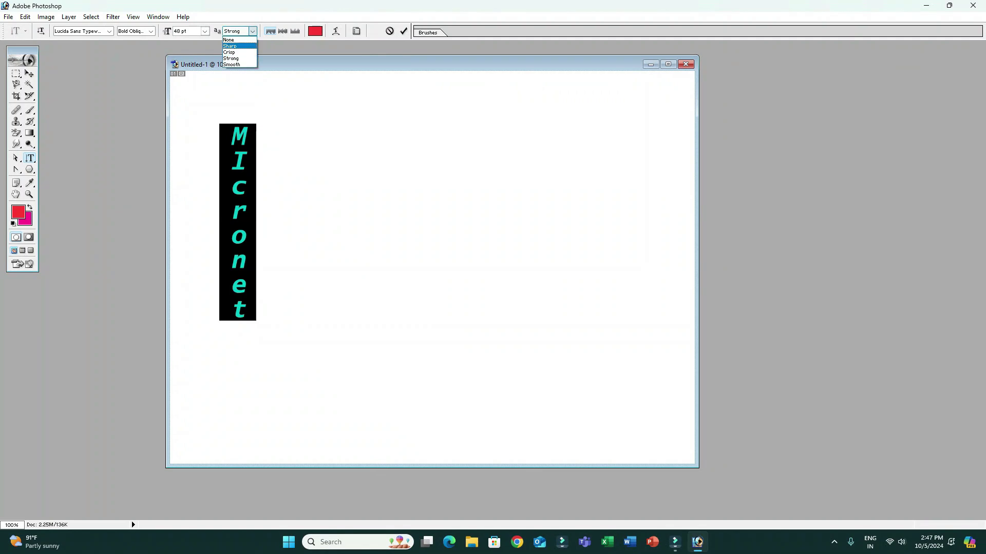
pyautogui.press('Return')
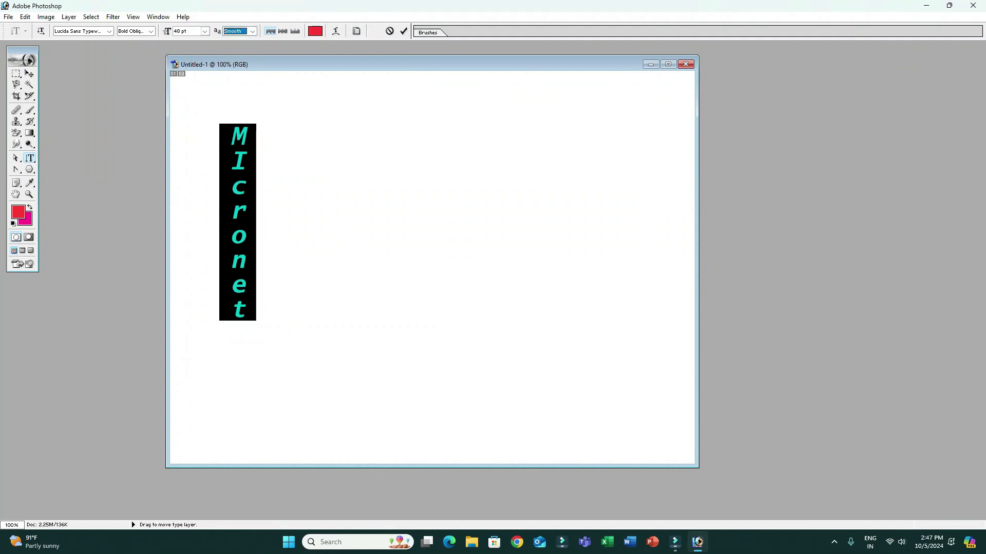
pyautogui.press('Return')
pyautogui.hotkey('ctrl', 'shift', 'c')
pyautogui.hotkey('ctrl', 'shift', 'r')
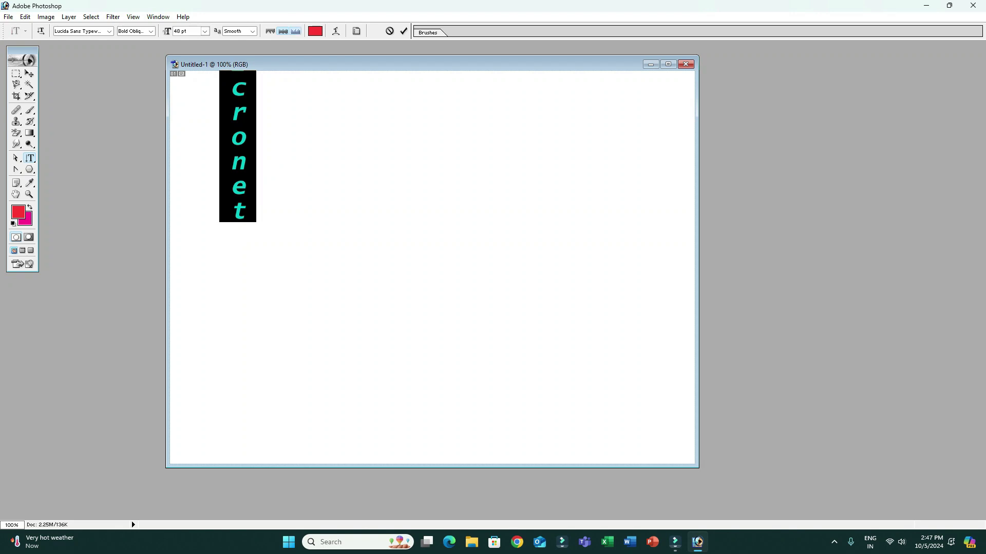
pyautogui.hotkey('ctrl', 'shift', 'l')
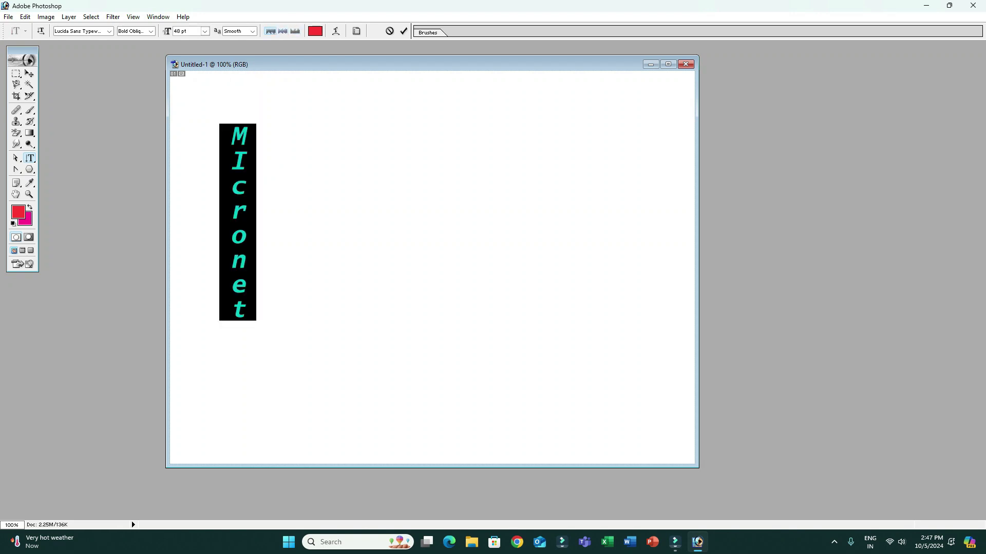
pyautogui.hotkey('ctrl', 'shift', 'c')
pyautogui.hotkey('ctrl', 'shift', 'r')
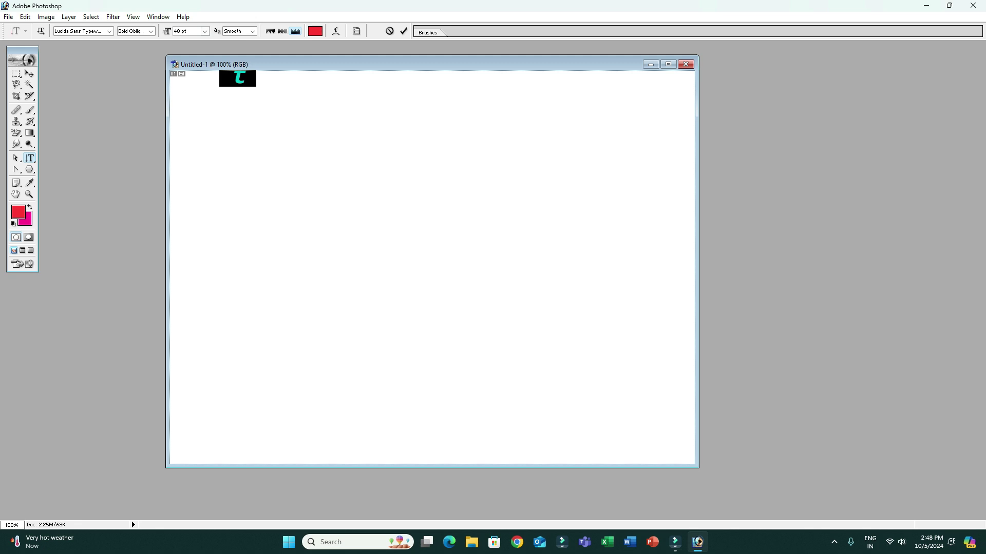
pyautogui.hotkey('ctrl', 'shift', 'l')
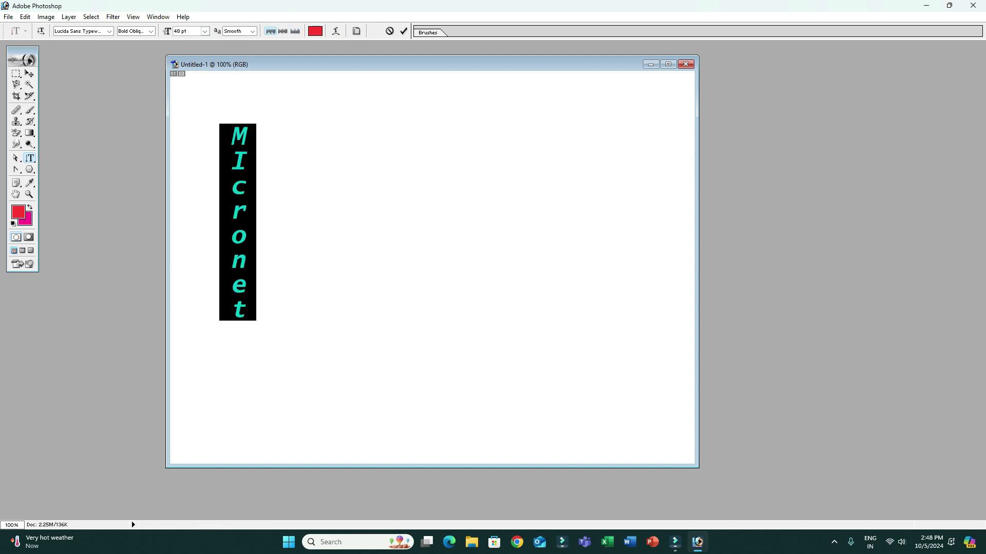
# Step: Change the MIcronet text colour to blue (3333FF), then select all the text
pyautogui.click(312, 32)
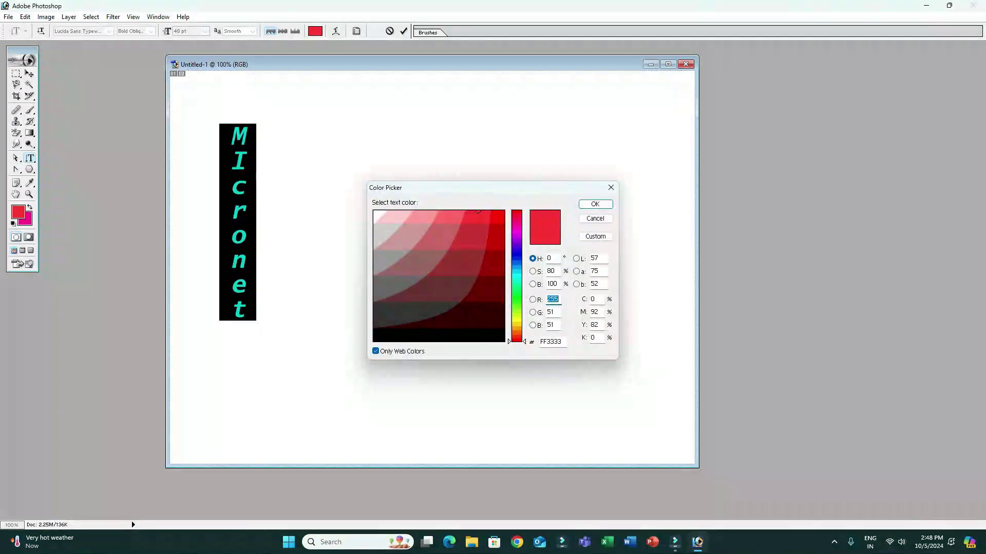
pyautogui.click(516, 253)
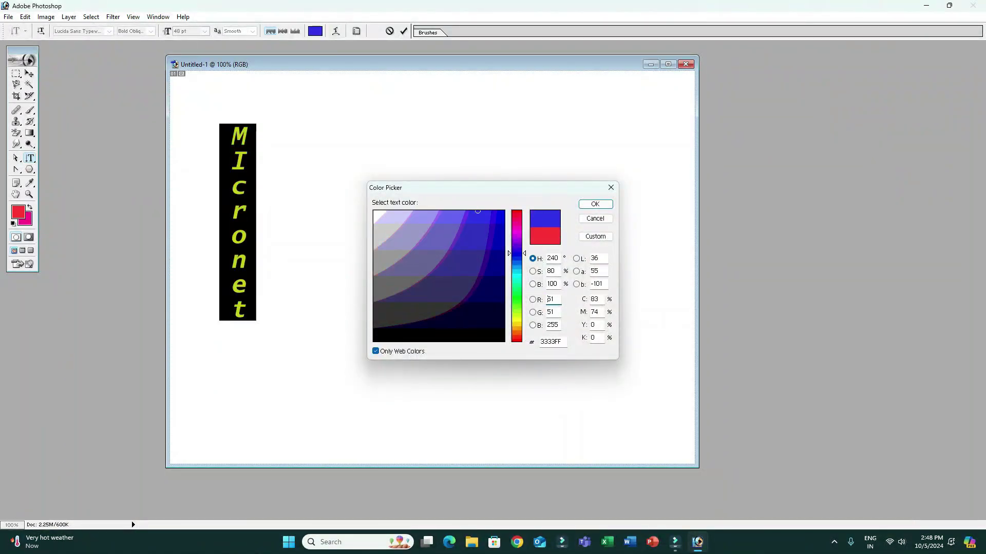
pyautogui.click(595, 204)
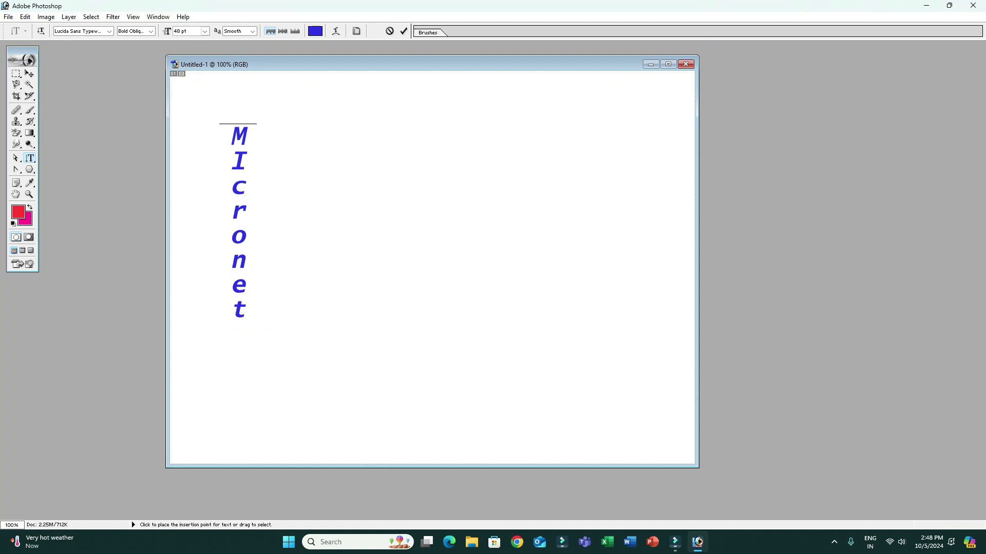
pyautogui.hotkey('ctrl', 'a')
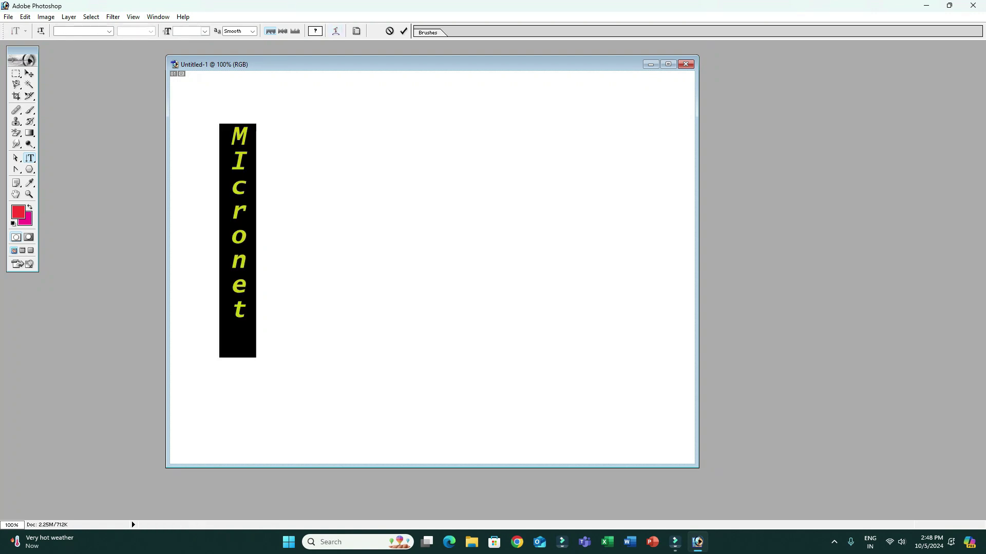
# Step: Warp the text with Arc, then Arc Lower, raising the bend to +77
pyautogui.click(336, 30)
pyautogui.click(497, 230)
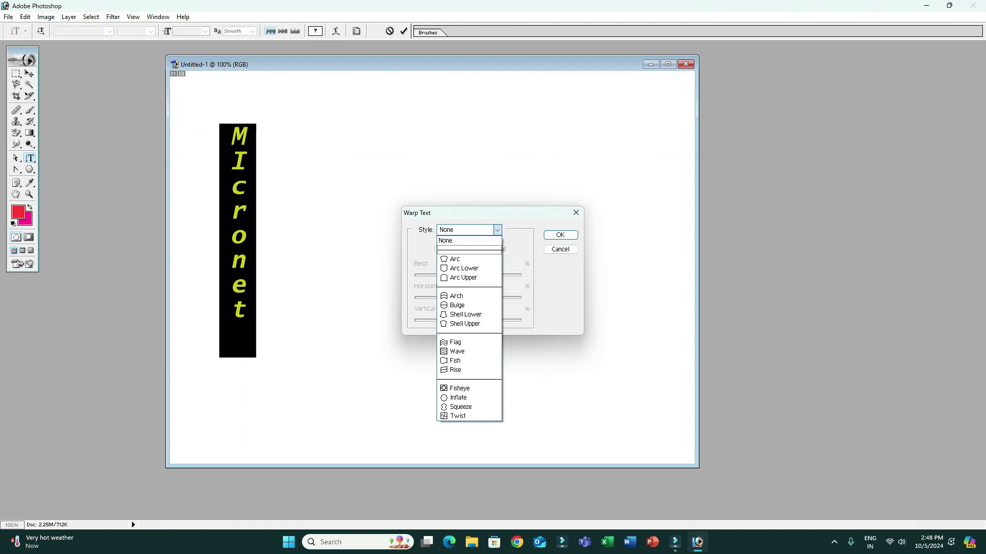
pyautogui.click(457, 250)
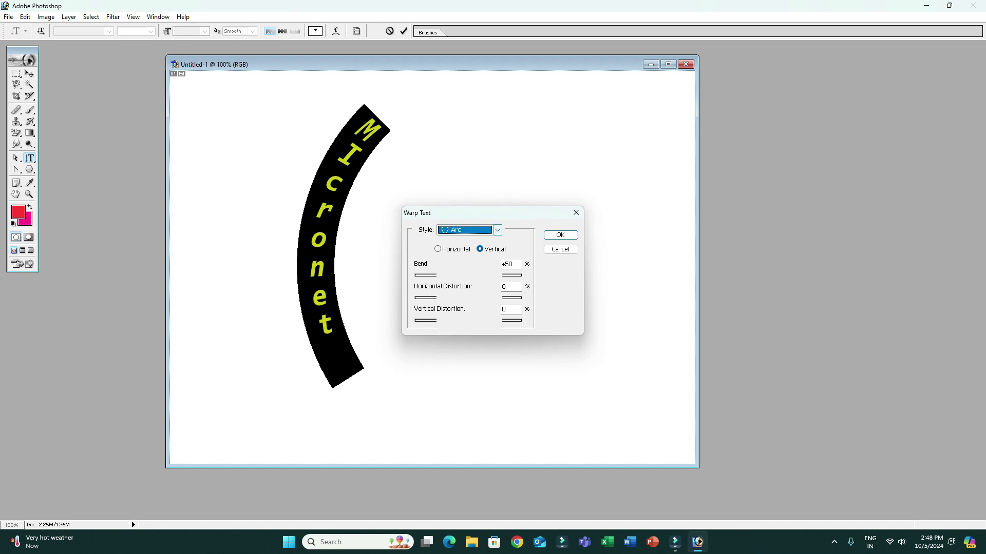
pyautogui.click(497, 229)
pyautogui.click(457, 268)
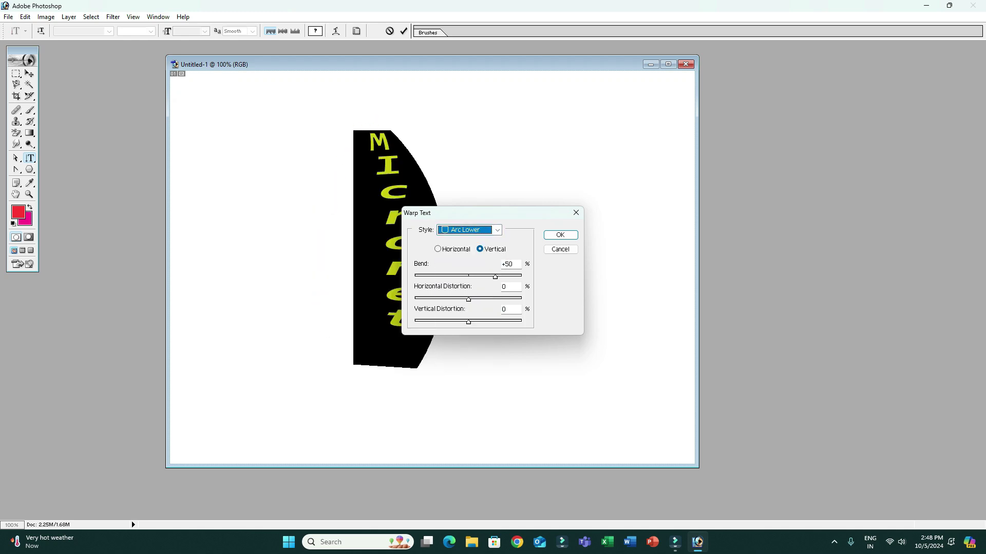
pyautogui.press('Tab')
pyautogui.press('Up')
pyautogui.press('Up')
pyautogui.press('Up')
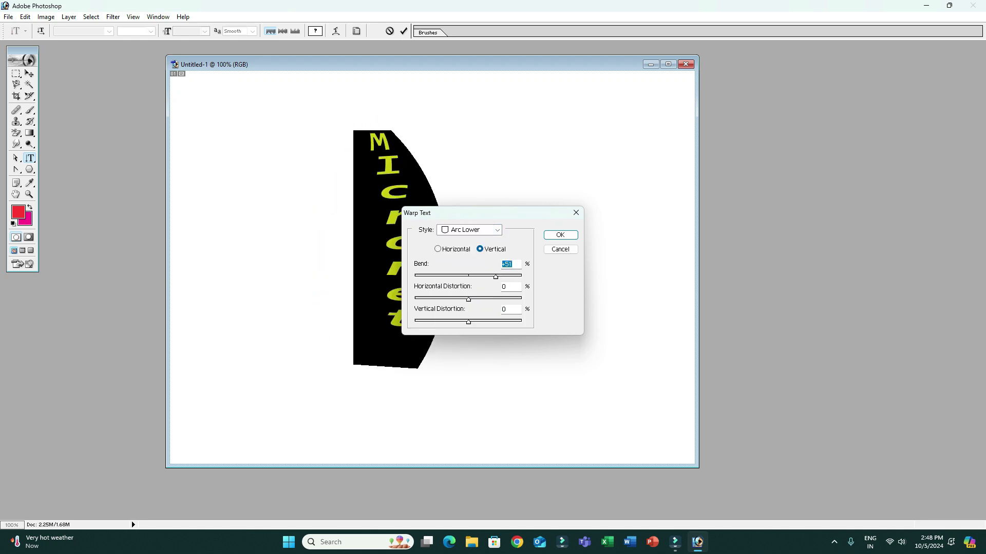
pyautogui.press('Up')
pyautogui.press('Up')
pyautogui.press('Up')
pyautogui.press('Up')
pyautogui.press('Up')
pyautogui.press('Up')
pyautogui.press('Up')
pyautogui.press('Up')
# Step: Try the Arc Upper and Arch warp styles
pyautogui.hotkey('alt', 'Down')
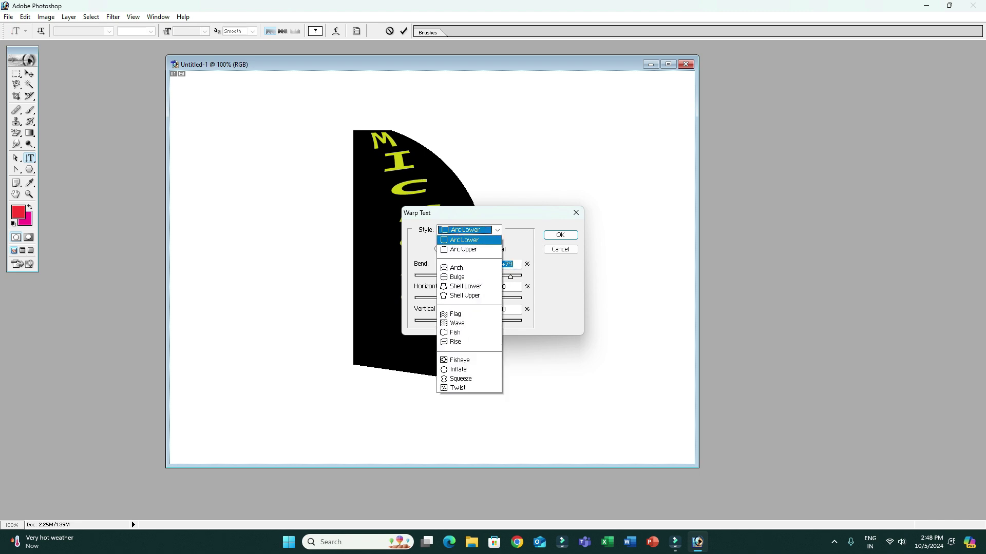
pyautogui.press('Down')
pyautogui.press('Return')
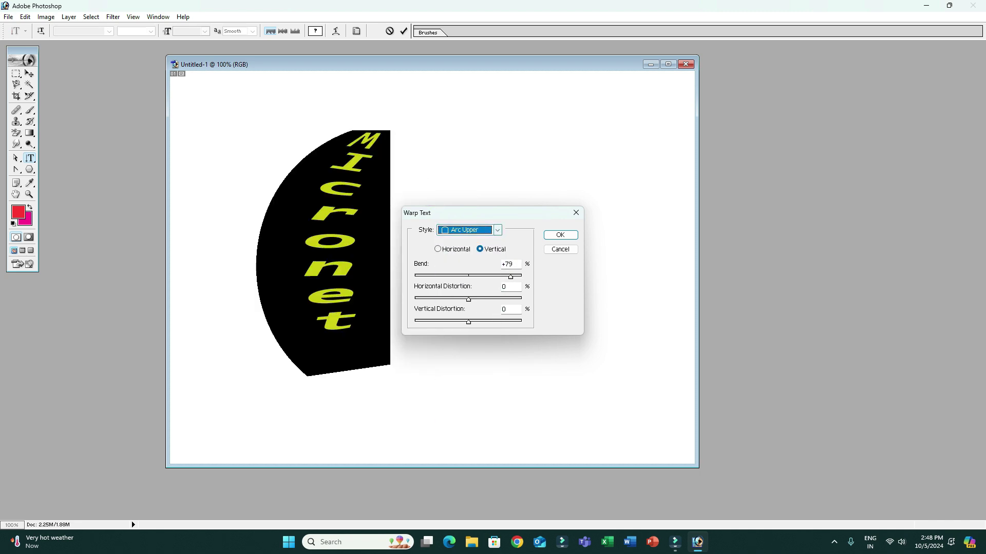
pyautogui.hotkey('alt', 'Down')
pyautogui.press('Down')
pyautogui.press('Down')
pyautogui.press('Up')
pyautogui.press('Return')
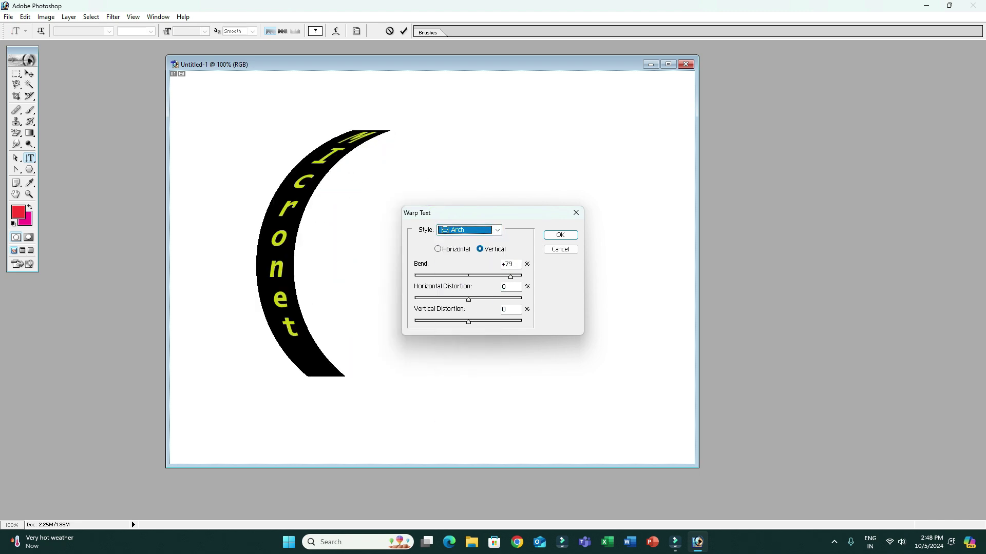
# Step: Try the Bulge warp style, then switch to Flag
pyautogui.hotkey('alt', 'Down')
pyautogui.press('Down')
pyautogui.press('Return')
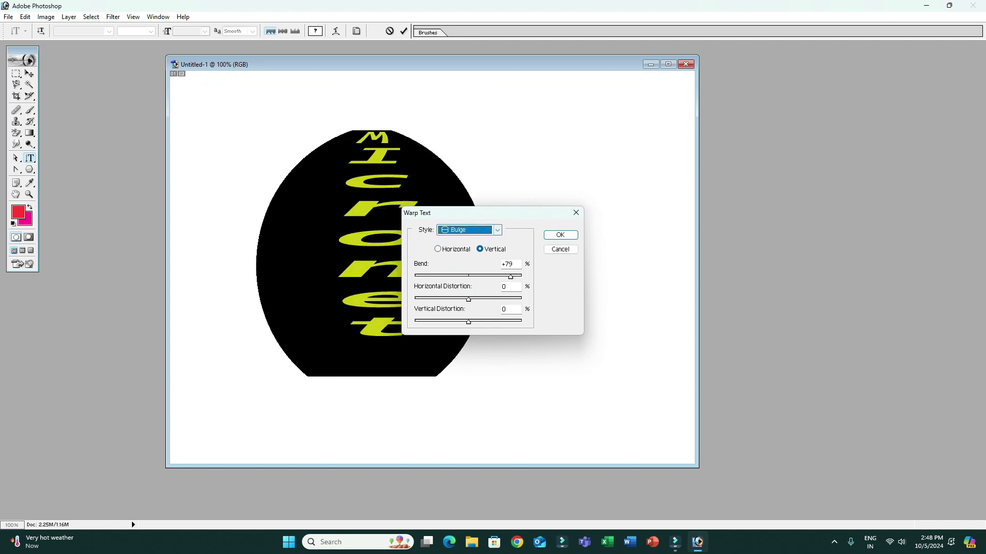
pyautogui.hotkey('alt', 'Down')
pyautogui.press('Down')
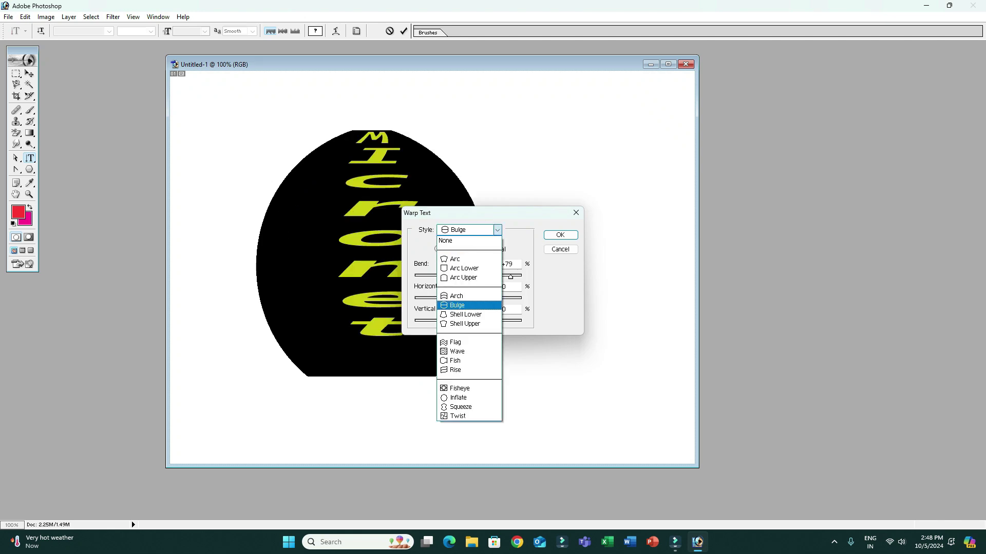
pyautogui.press('Down')
pyautogui.press('Down')
pyautogui.press('Return')
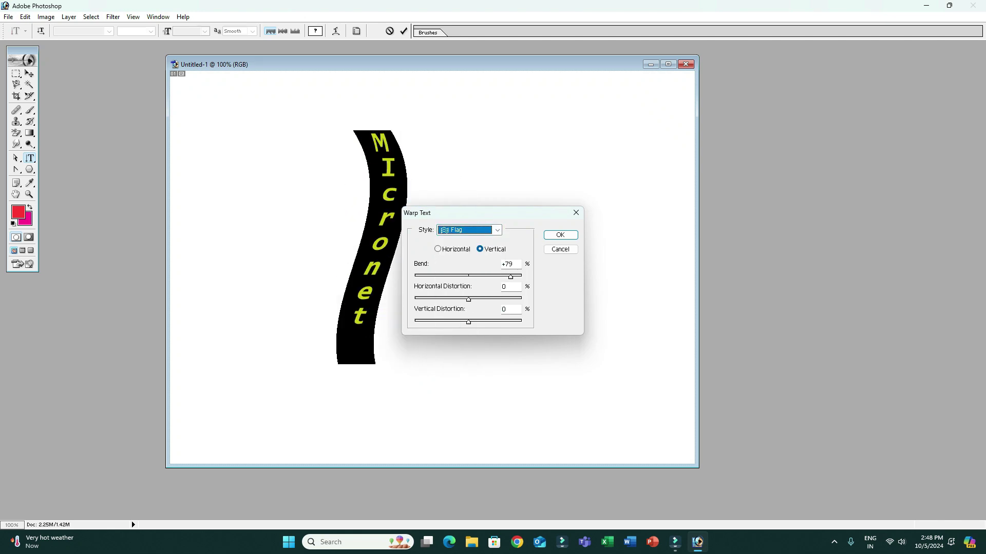
# Step: Experiment with the Flag bend (32, then -44) and horizontal distortion +13
pyautogui.press('Tab')
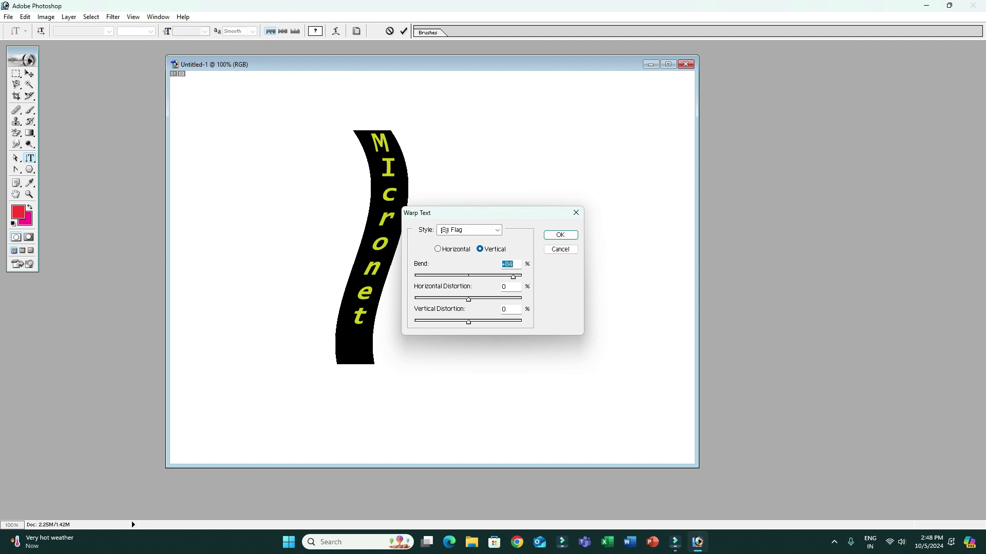
pyautogui.write('32')
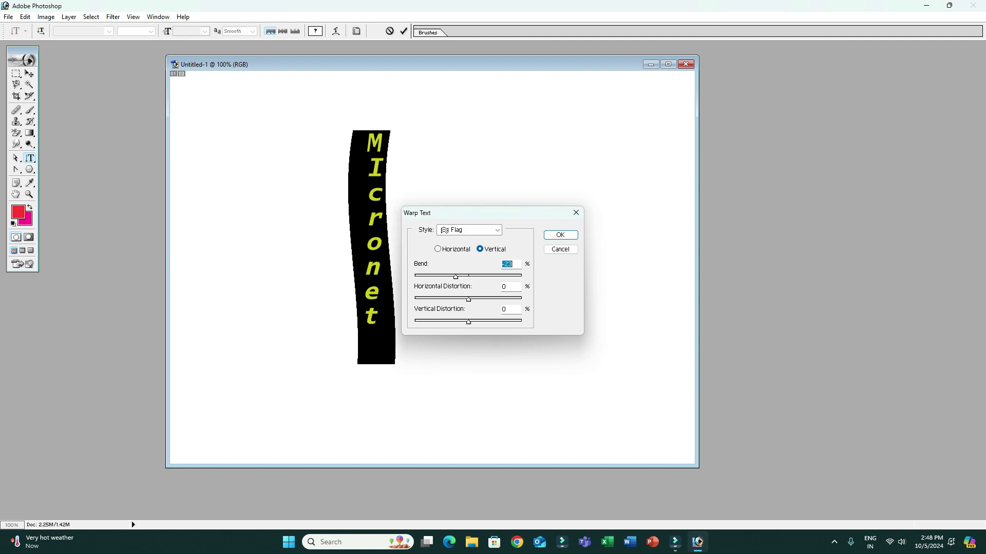
pyautogui.press('Down')
pyautogui.press('Down')
pyautogui.press('Down')
pyautogui.press('Tab')
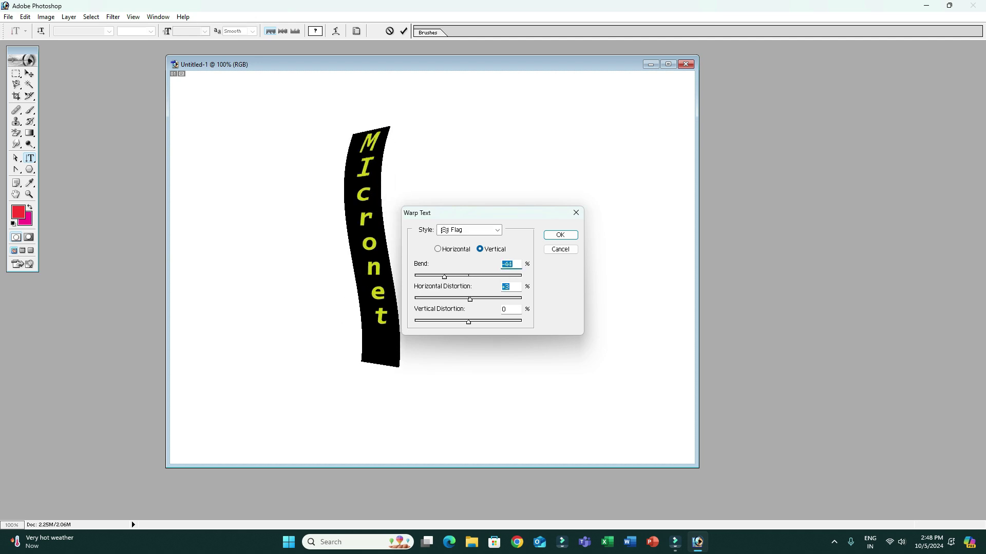
pyautogui.press('Up')
pyautogui.press('Up')
pyautogui.press('Up')
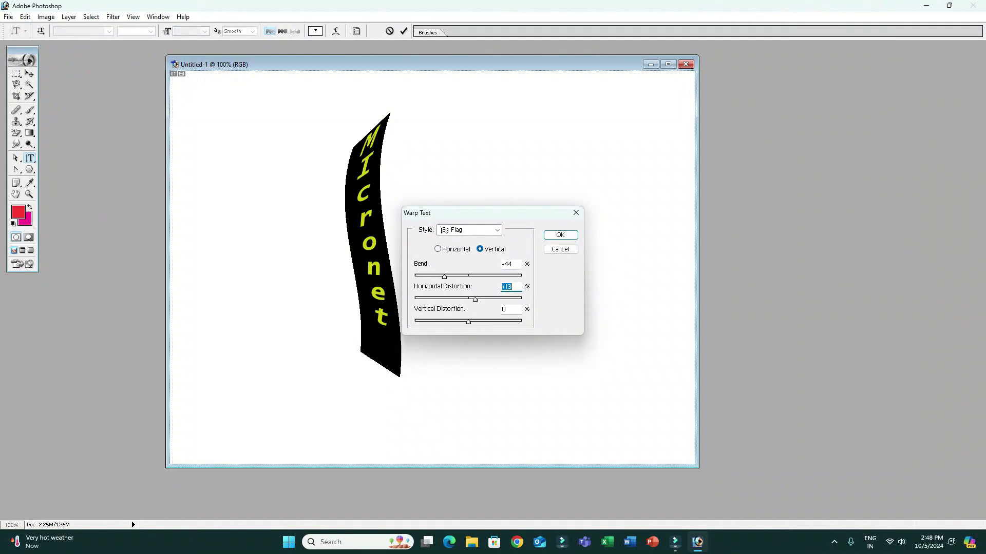
# Step: Set the bend to +73 and return horizontal distortion to 0
pyautogui.hotkey('shift', 'Tab')
pyautogui.write('73')
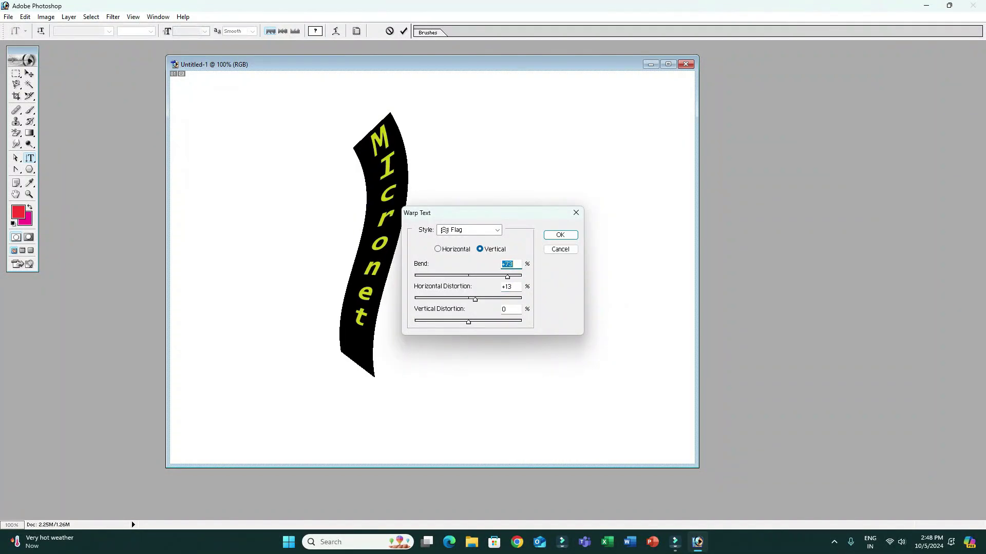
pyautogui.press('Tab')
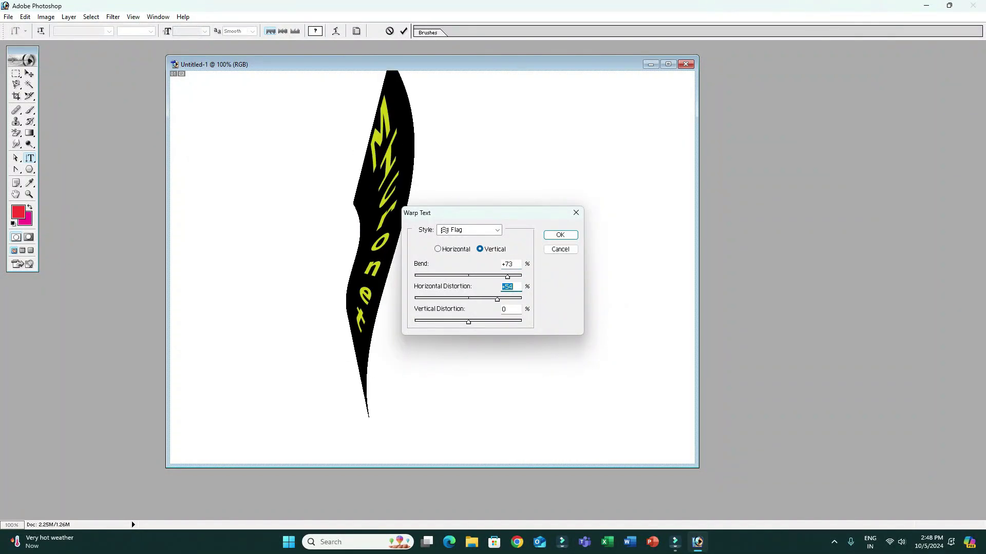
pyautogui.press('Up')
pyautogui.press('Down')
pyautogui.press('Down')
pyautogui.press('Down')
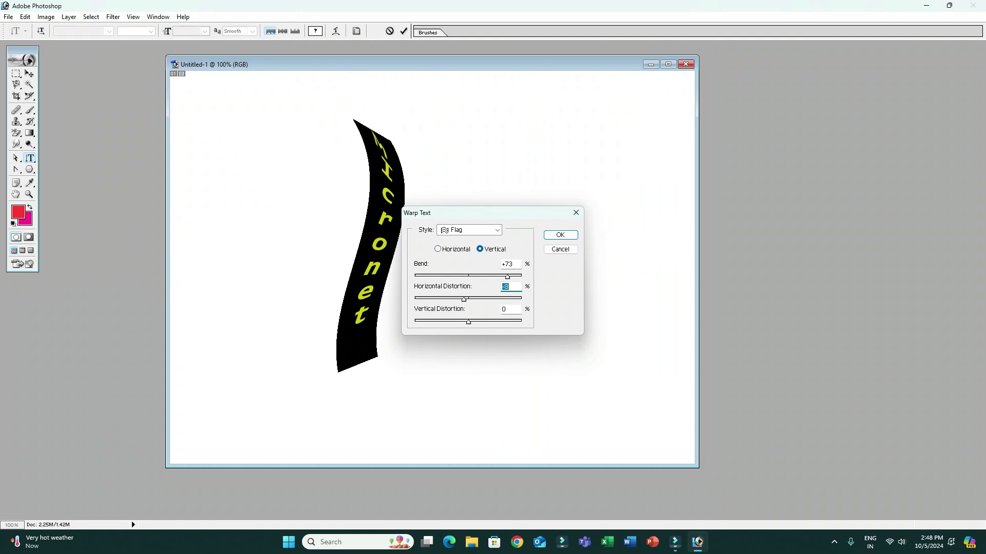
pyautogui.press('Up')
pyautogui.press('Up')
pyautogui.press('Up')
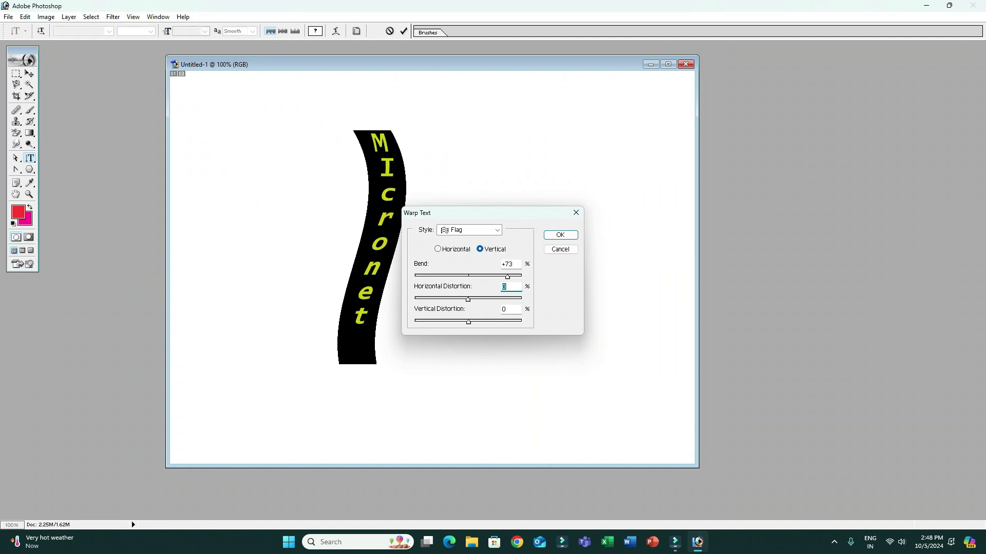
# Step: Adjust vertical distortion through +35 and +100, settling on +17
pyautogui.press('Tab')
pyautogui.press('Up')
pyautogui.press('Up')
pyautogui.press('Up')
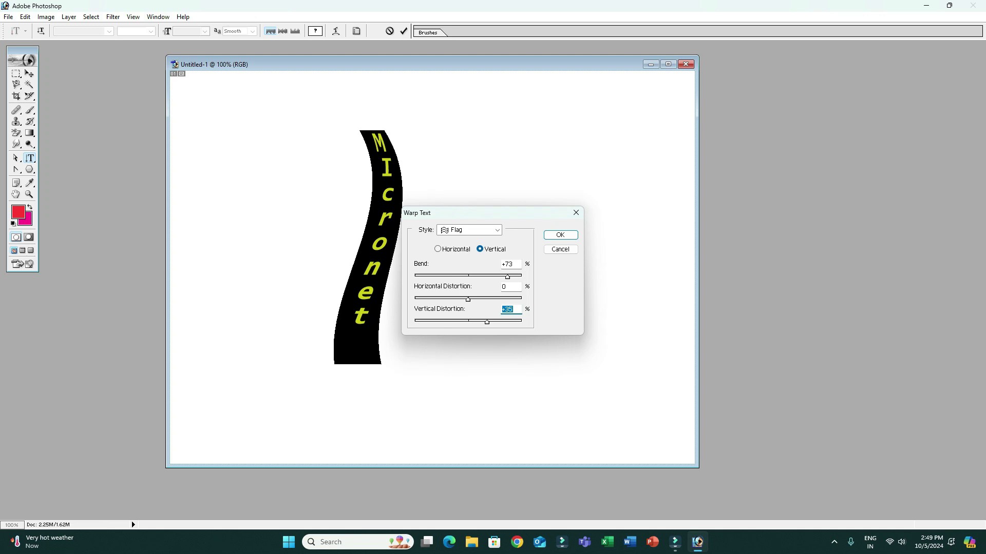
pyautogui.press('Up')
pyautogui.press('Up')
pyautogui.press('Up')
pyautogui.press('Up')
pyautogui.press('Up')
pyautogui.press('Up')
pyautogui.press('Up')
pyautogui.press('Up')
pyautogui.press('Up')
pyautogui.press('Up')
pyautogui.press('Up')
pyautogui.press('Up')
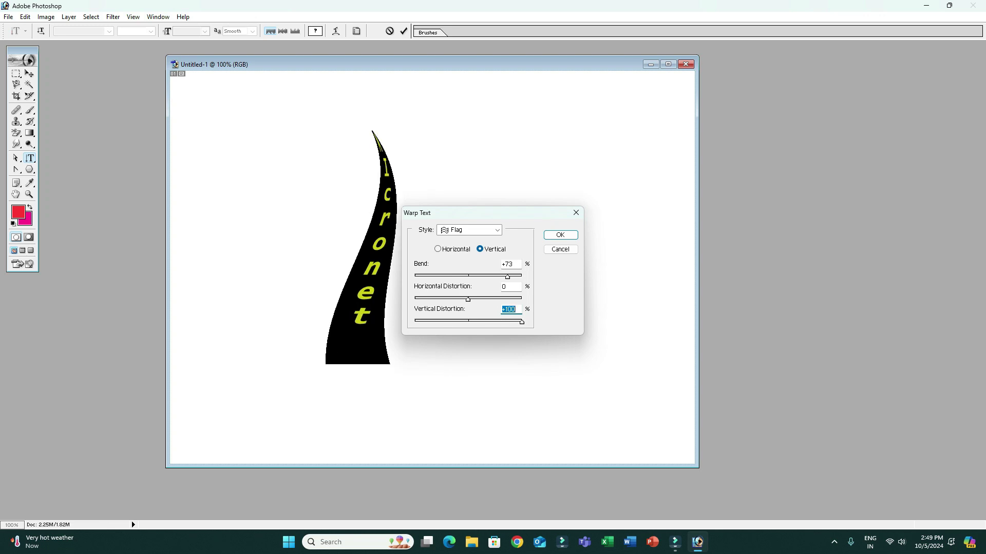
pyautogui.press('Down')
pyautogui.press('Down')
pyautogui.press('Down')
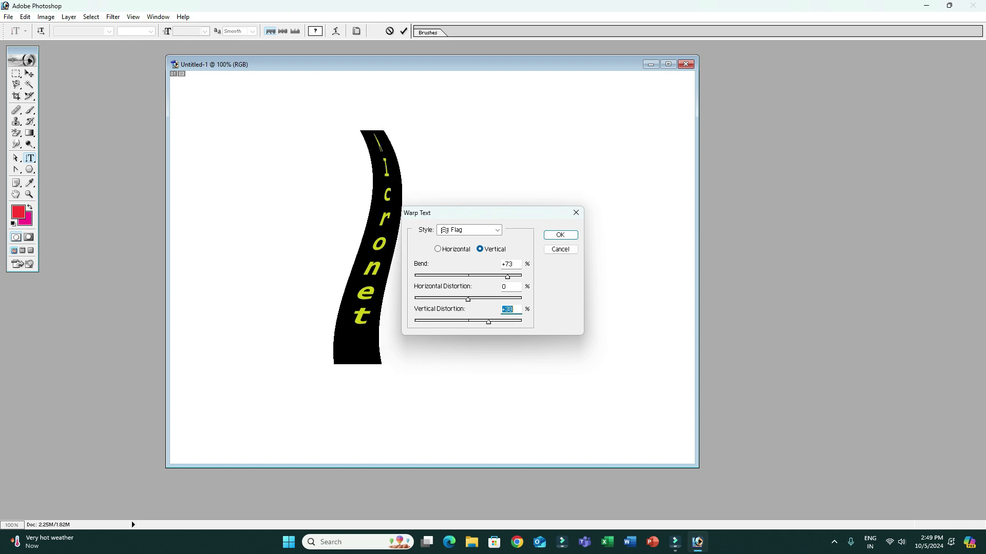
pyautogui.press('Down')
pyautogui.press('Down')
pyautogui.press('Down')
pyautogui.press('Down')
pyautogui.press('Down')
pyautogui.press('Down')
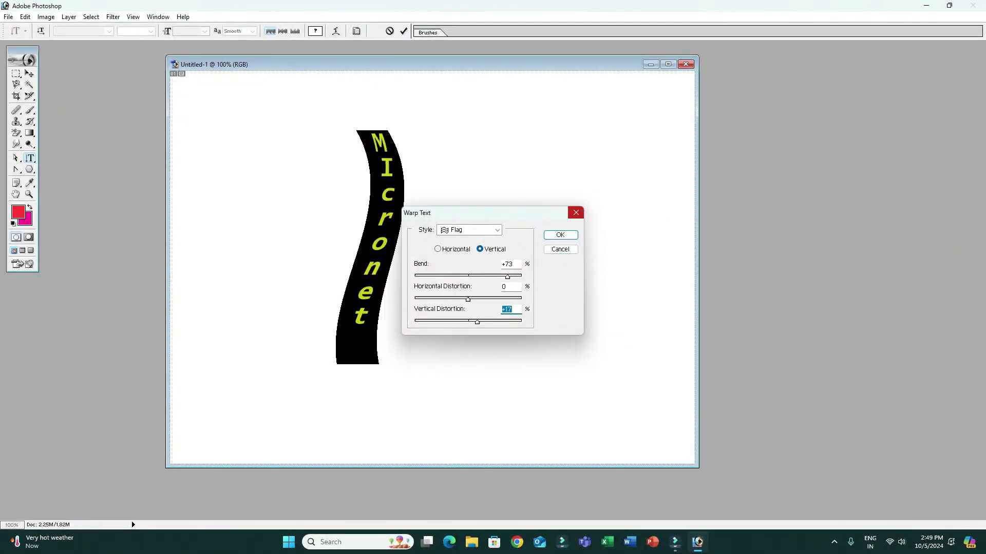
# Step: Cancel the warp and open the Character panel from the Window menu
pyautogui.click(576, 213)
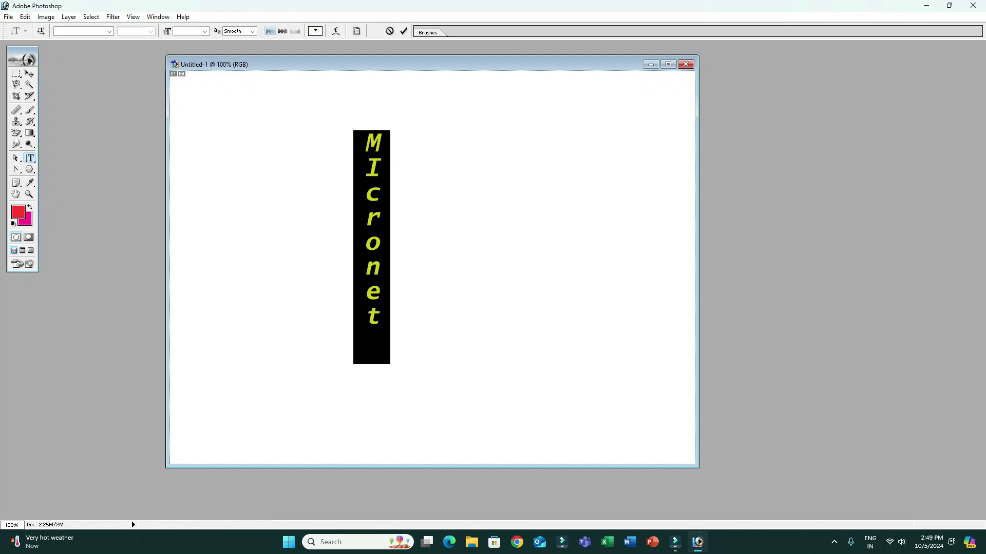
pyautogui.hotkey('ctrl', 't')
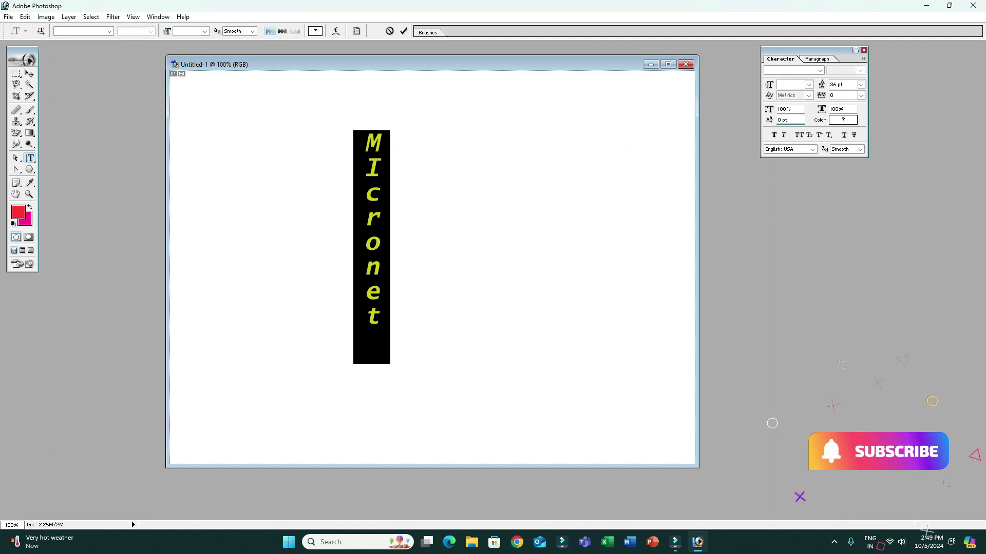
pyautogui.hotkey('ctrl', 't')
pyautogui.click(158, 16)
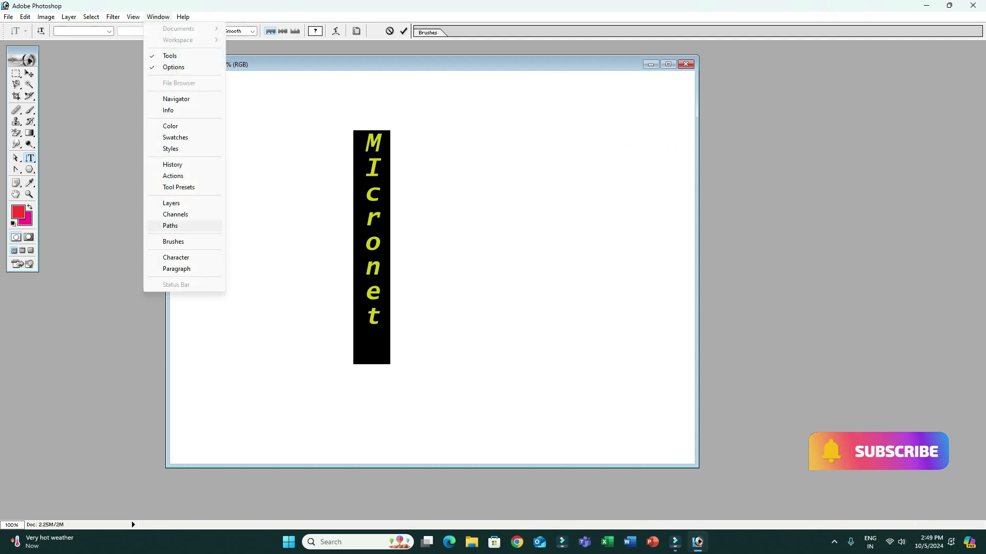
pyautogui.click(176, 257)
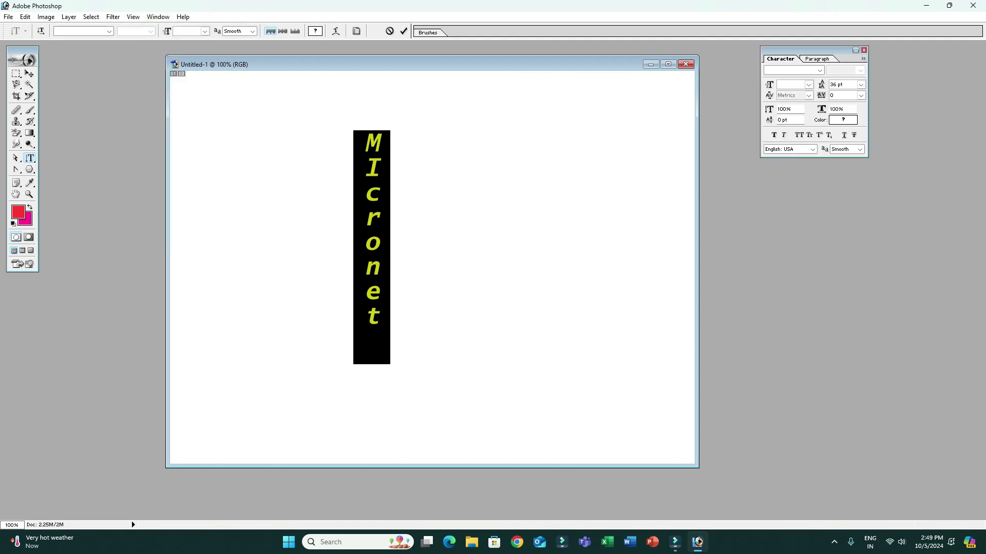
# Step: Try 50% and 200% vertical scale on Micronet, then settle on 75%
pyautogui.click(790, 109)
pyautogui.press('BackSpace')
pyautogui.press('BackSpace')
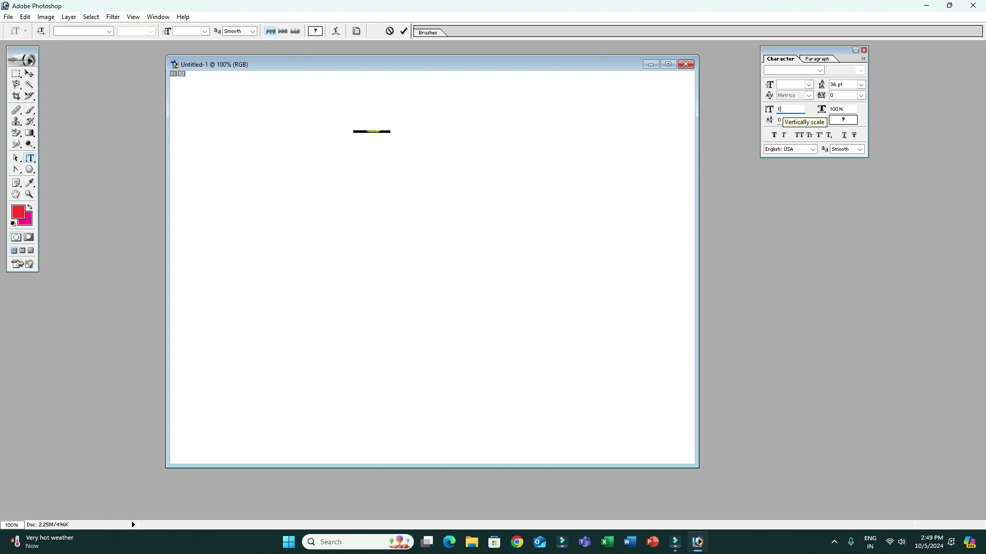
pyautogui.write('5')
pyautogui.write('0')
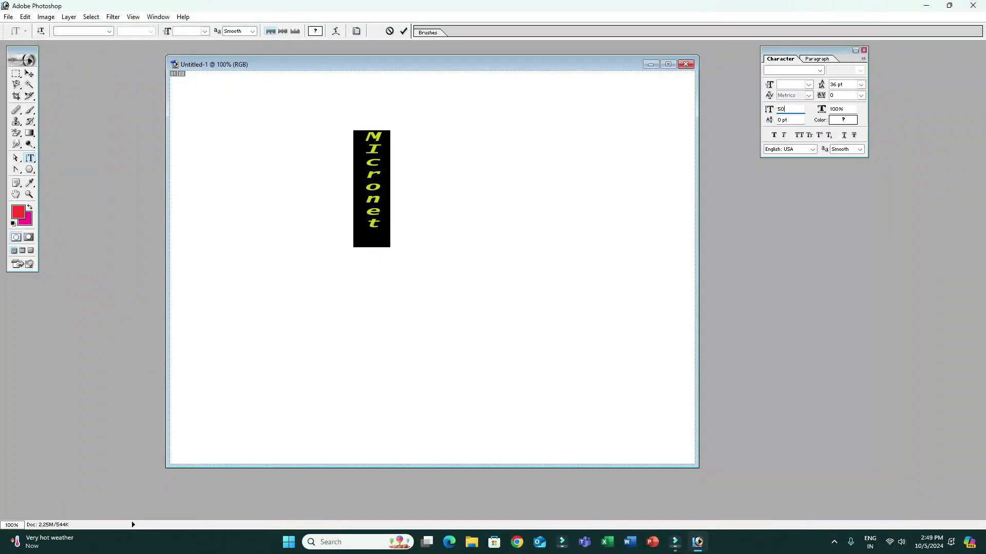
pyautogui.press('BackSpace')
pyautogui.press('BackSpace')
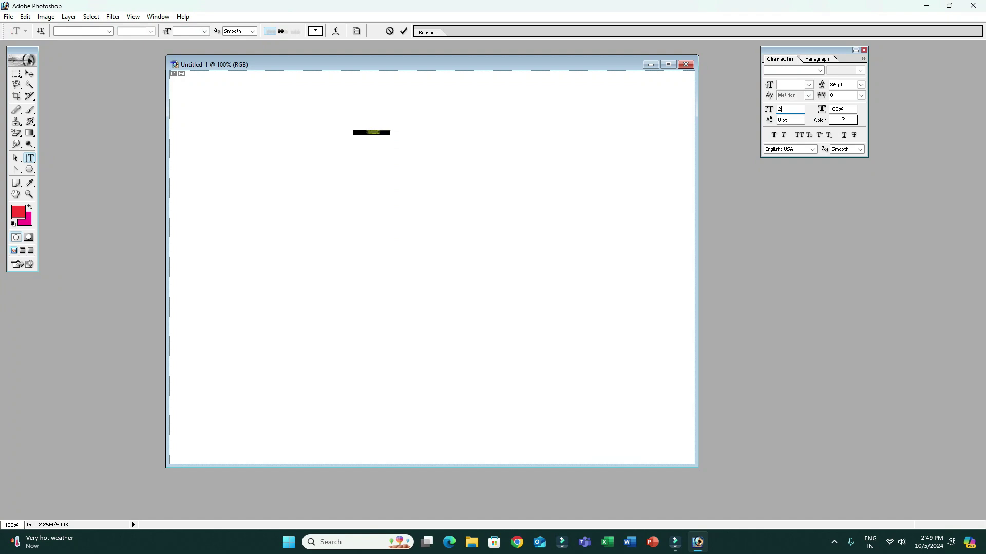
pyautogui.write('200')
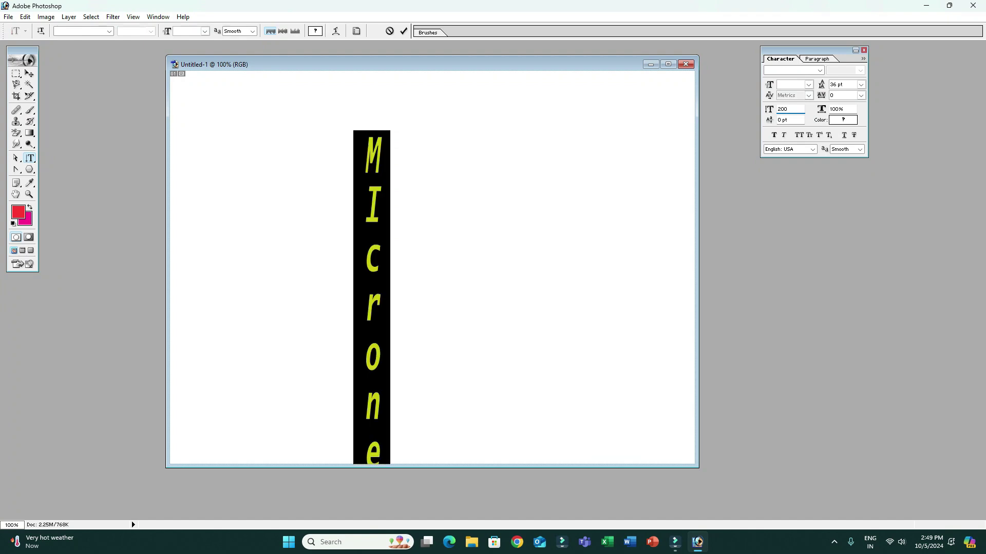
pyautogui.press('BackSpace')
pyautogui.press('BackSpace')
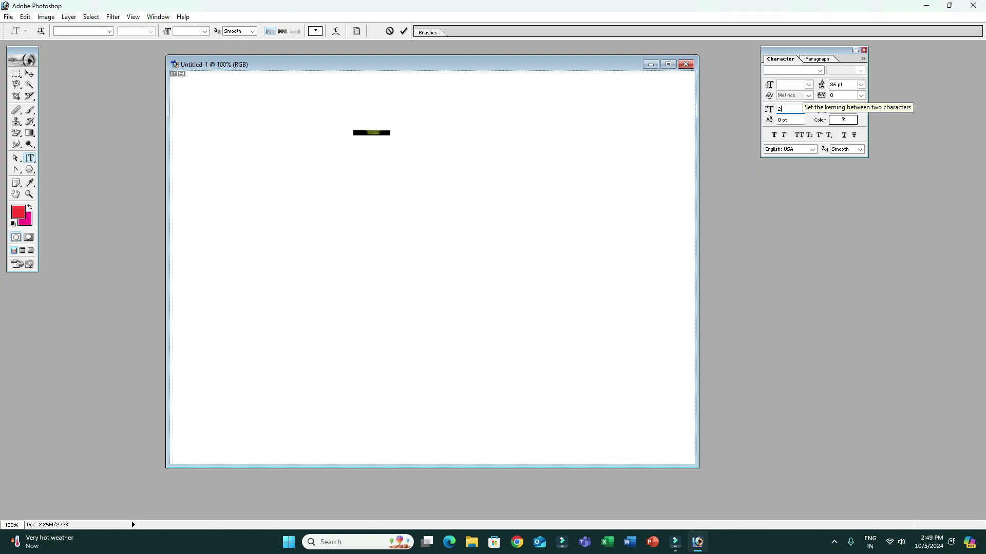
pyautogui.press('BackSpace')
pyautogui.write('7')
pyautogui.write('5')
pyautogui.press('Return')
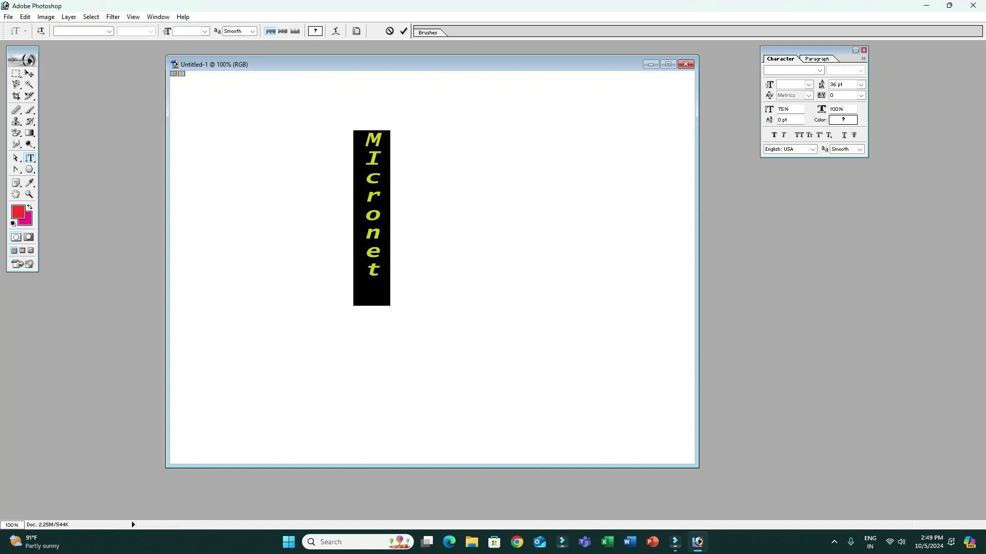
# Step: Set the Micronet leading to 24 pt and its baseline shift to 78
pyautogui.click(861, 84)
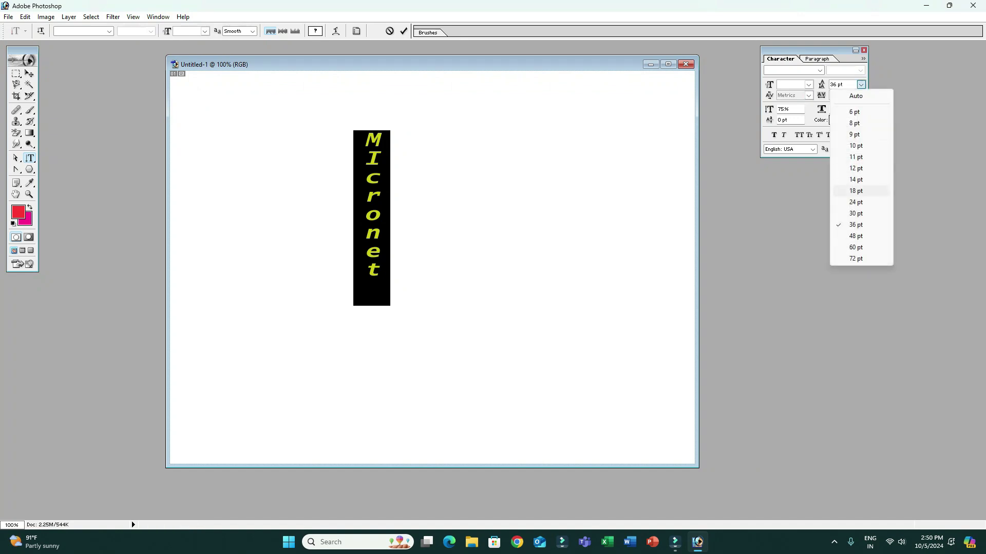
pyautogui.click(861, 201)
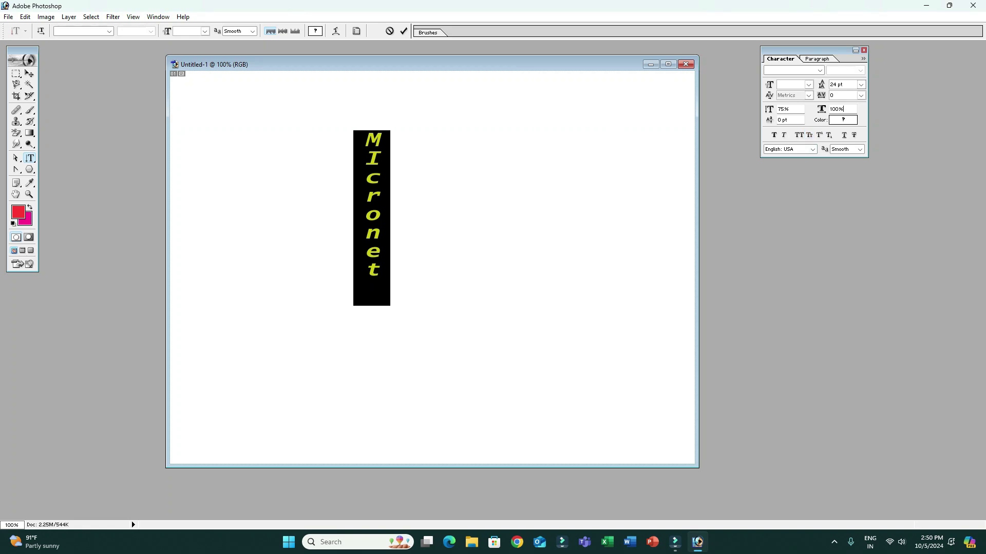
pyautogui.click(843, 109)
pyautogui.press('Tab')
pyautogui.press('BackSpace')
pyautogui.press('BackSpace')
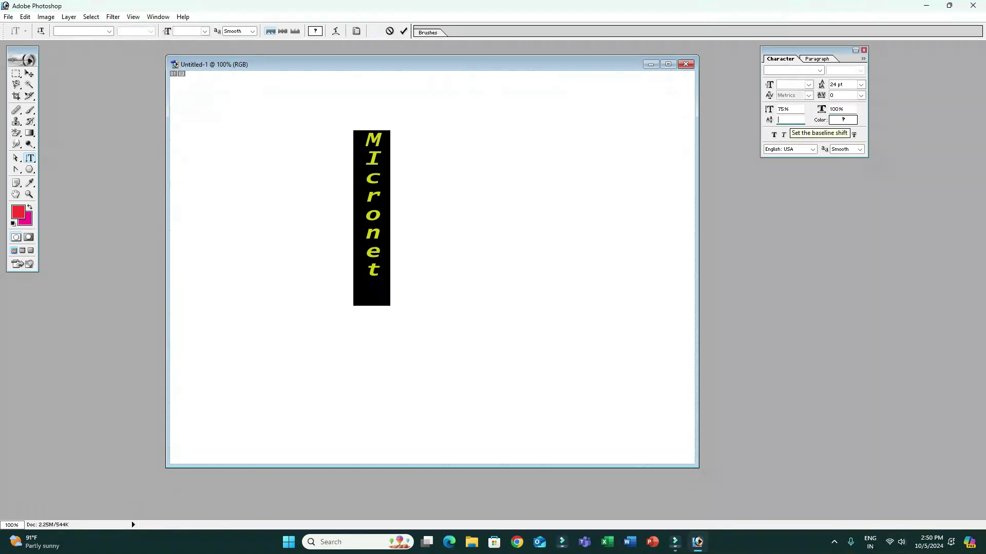
pyautogui.write('78')
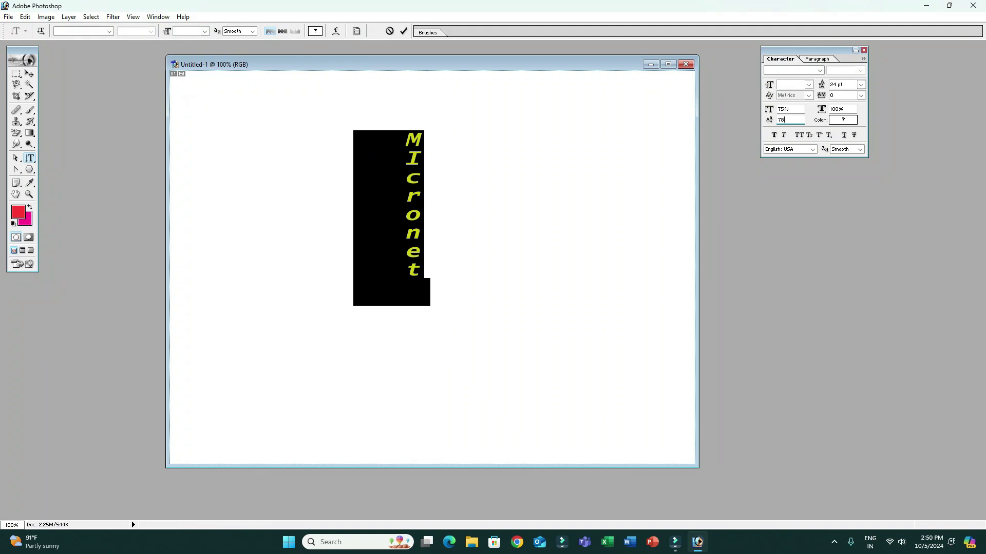
# Step: Pick green in the Color Picker for the Micronet text and commit it
pyautogui.click(843, 120)
pyautogui.click(496, 266)
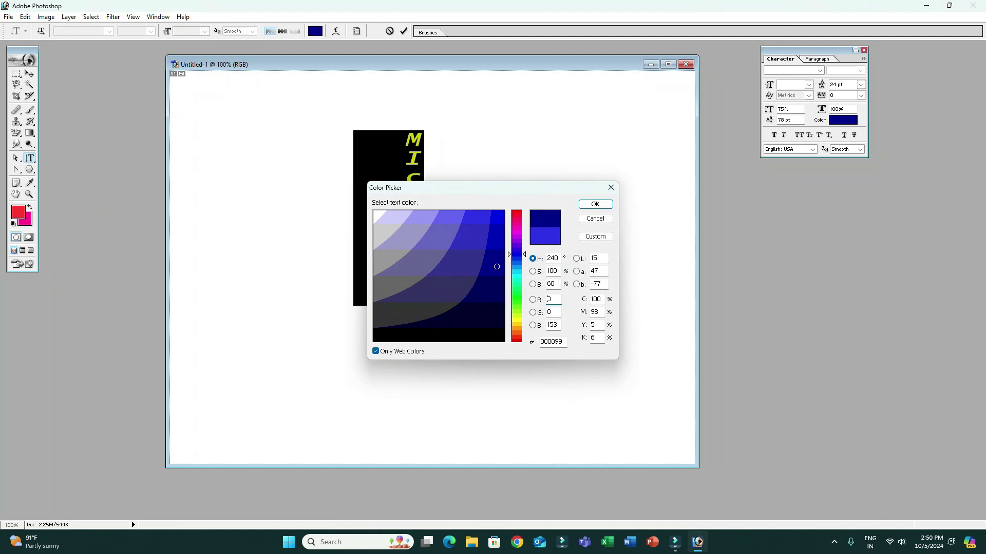
pyautogui.click(516, 296)
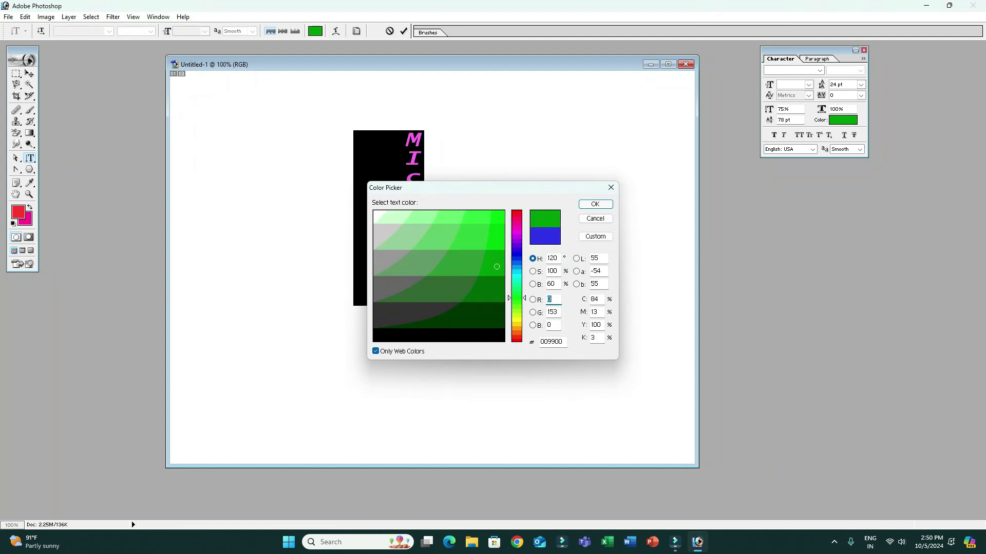
pyautogui.click(595, 204)
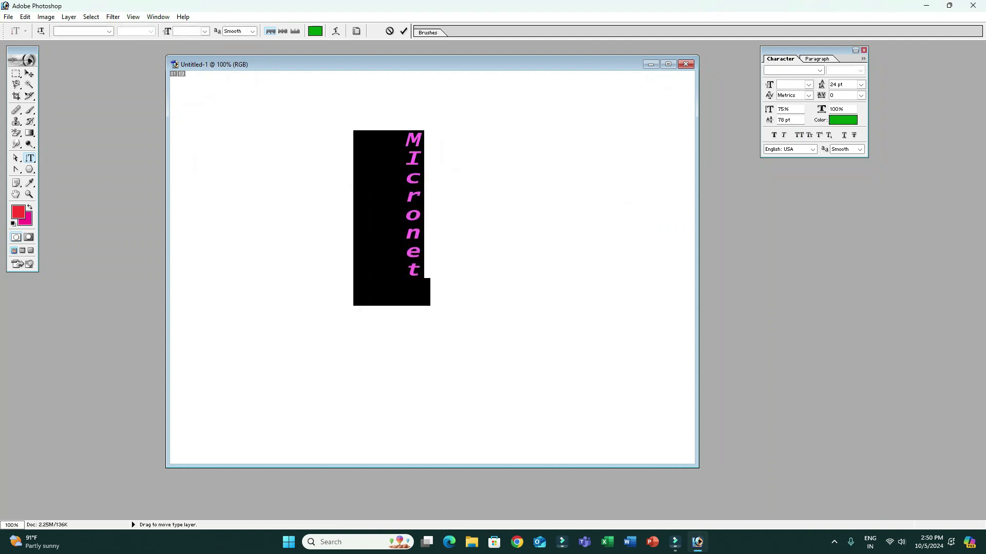
pyautogui.hotkey('ctrl', 'Return')
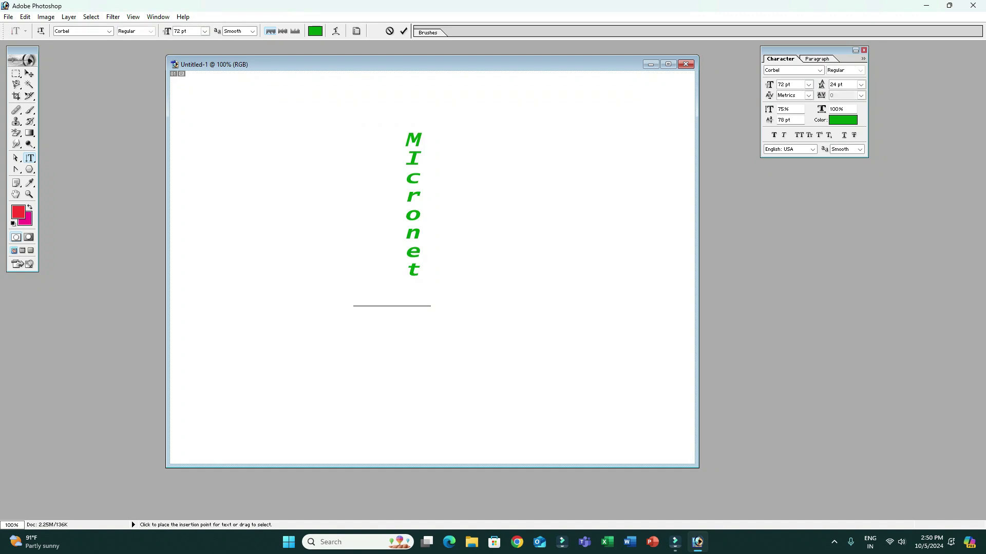
# Step: Apply faux bold, faux italic and all caps to the Micronet text
pyautogui.click(353, 306)
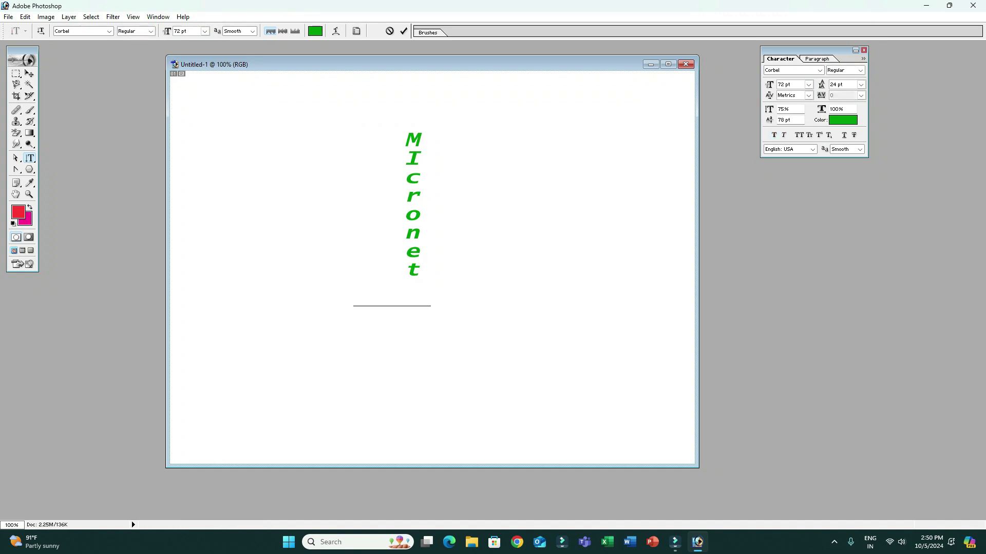
pyautogui.click(774, 135)
pyautogui.click(784, 135)
pyautogui.hotkey('ctrl', 'a')
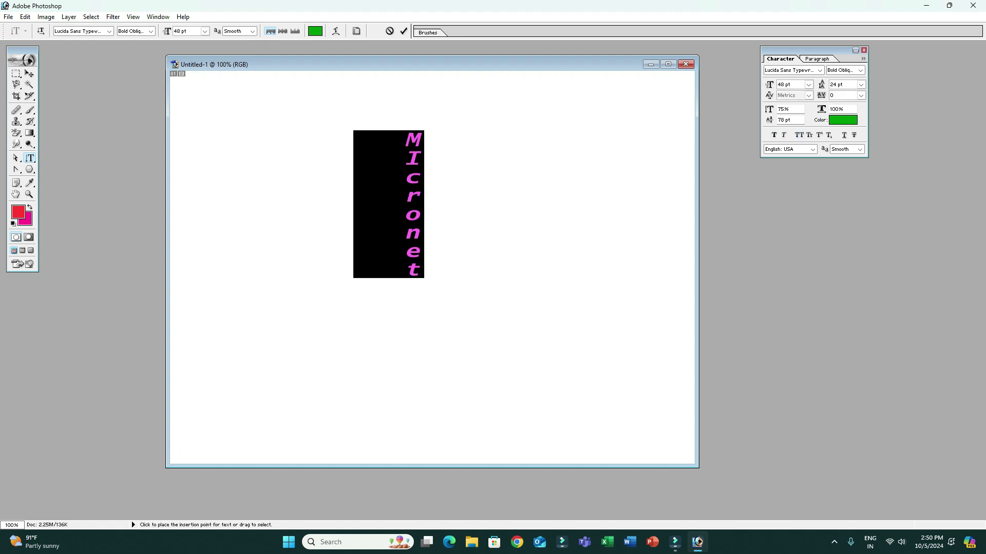
pyautogui.click(799, 135)
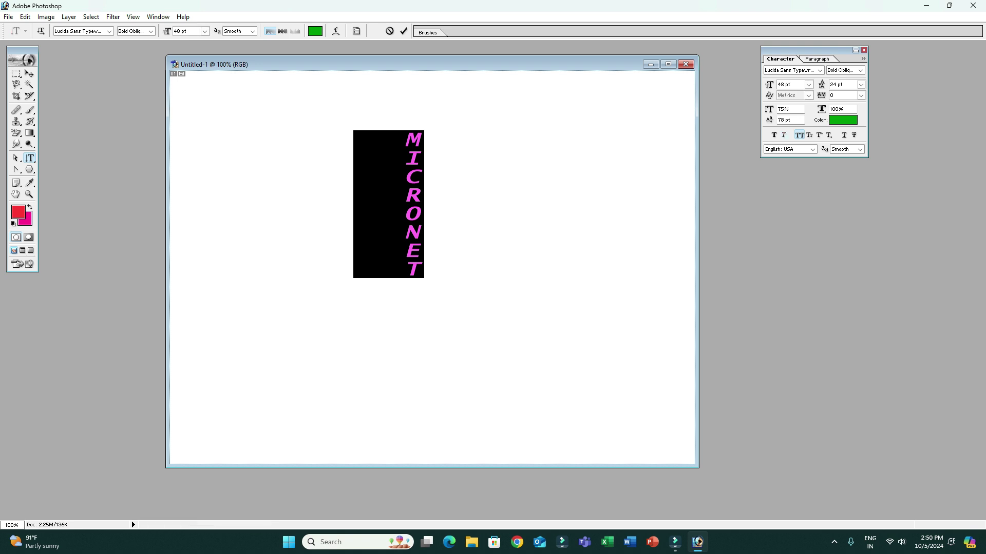
# Step: Apply faux bold, faux italic and small caps, then test superscript and subscript
pyautogui.hotkey('ctrl', 'shift', 'b')
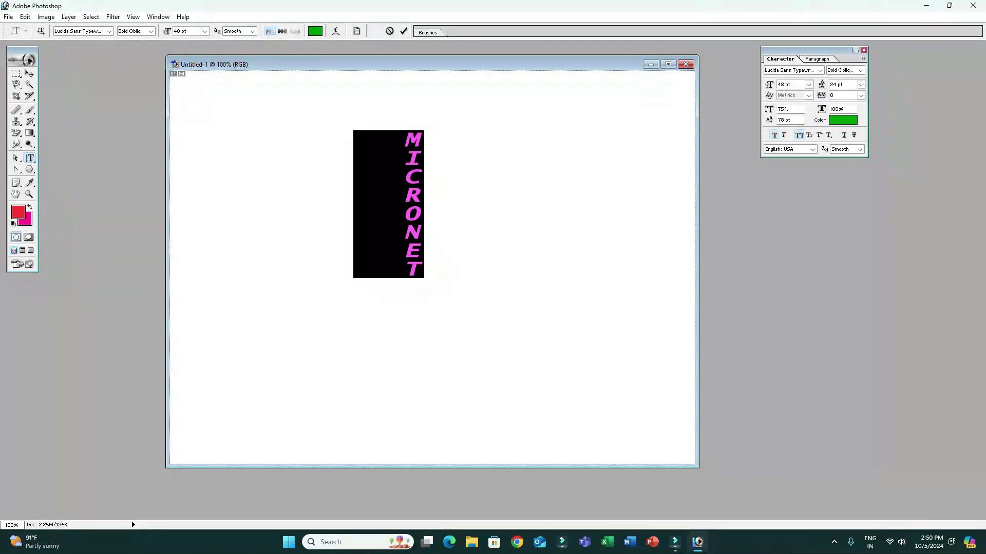
pyautogui.hotkey('ctrl', 'shift', 'i')
pyautogui.hotkey('ctrl', 'shift', 'h')
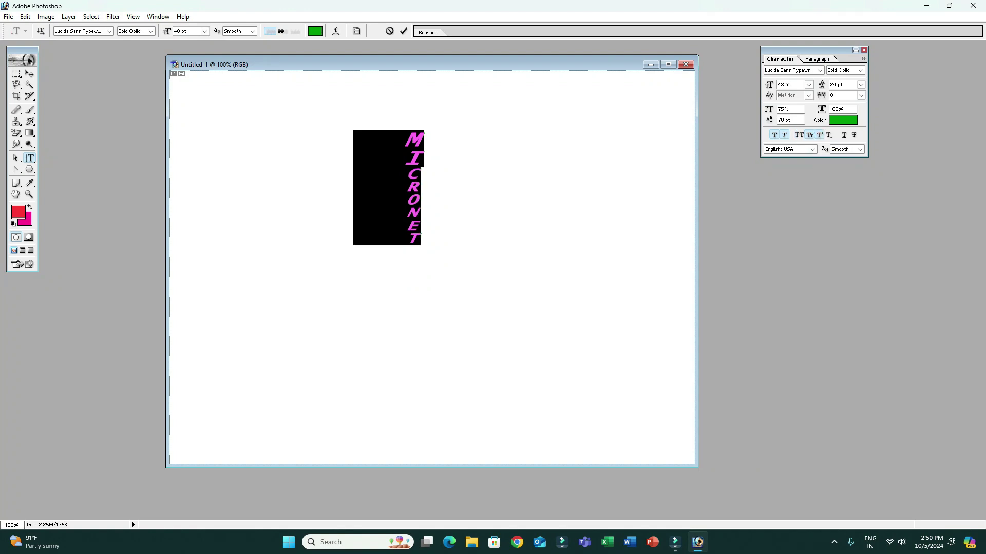
pyautogui.click(819, 135)
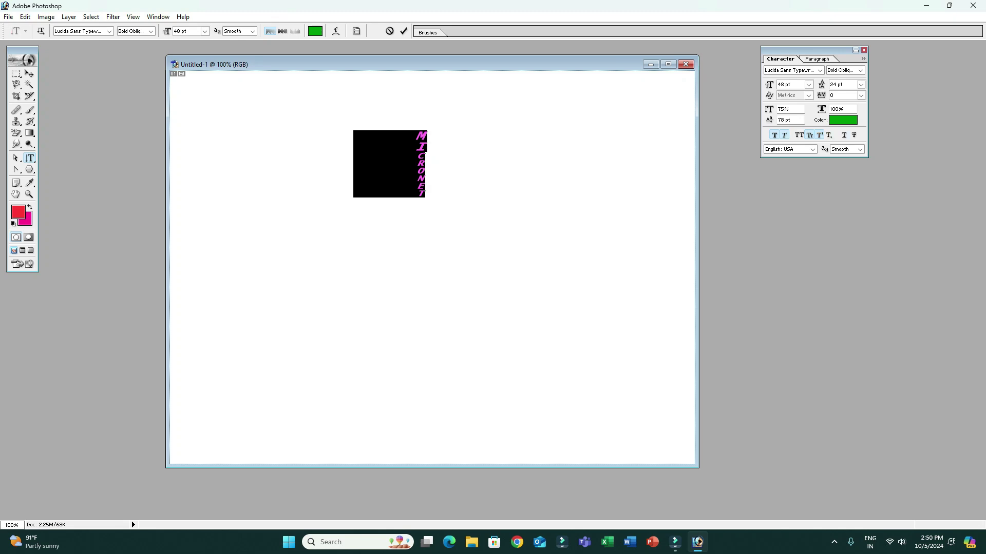
pyautogui.click(829, 135)
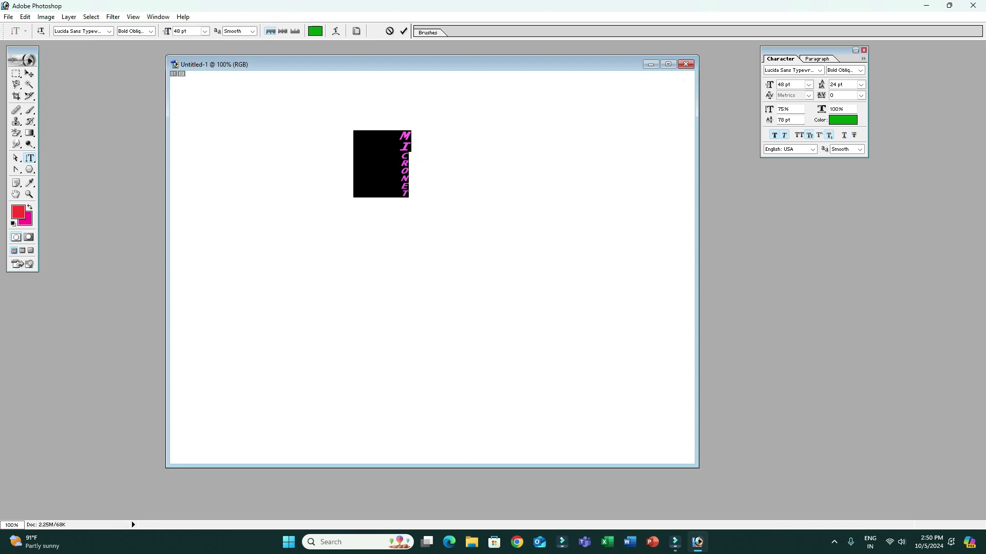
pyautogui.click(829, 135)
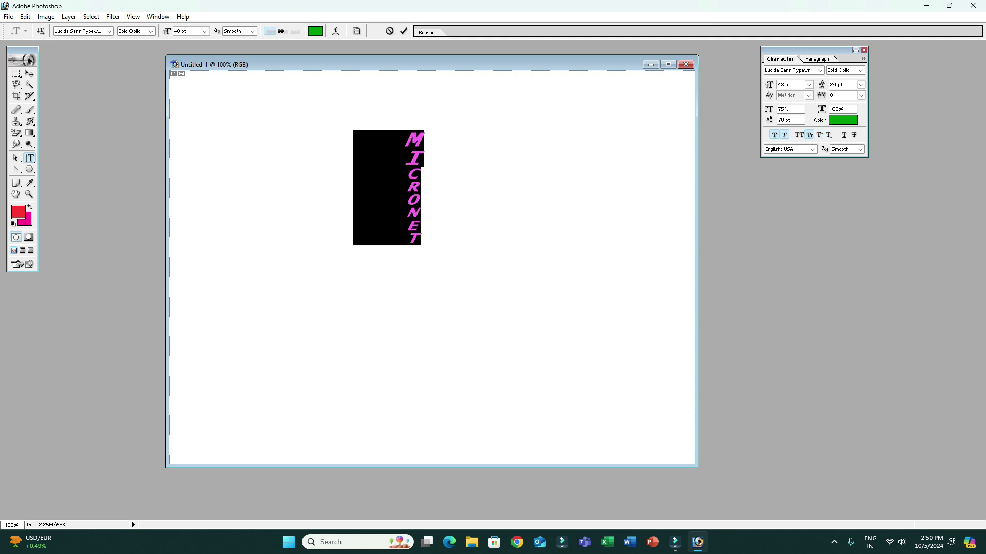
# Step: Try underline and strikethrough, then remove them along with all caps, faux italic and faux bold
pyautogui.click(844, 136)
pyautogui.click(854, 135)
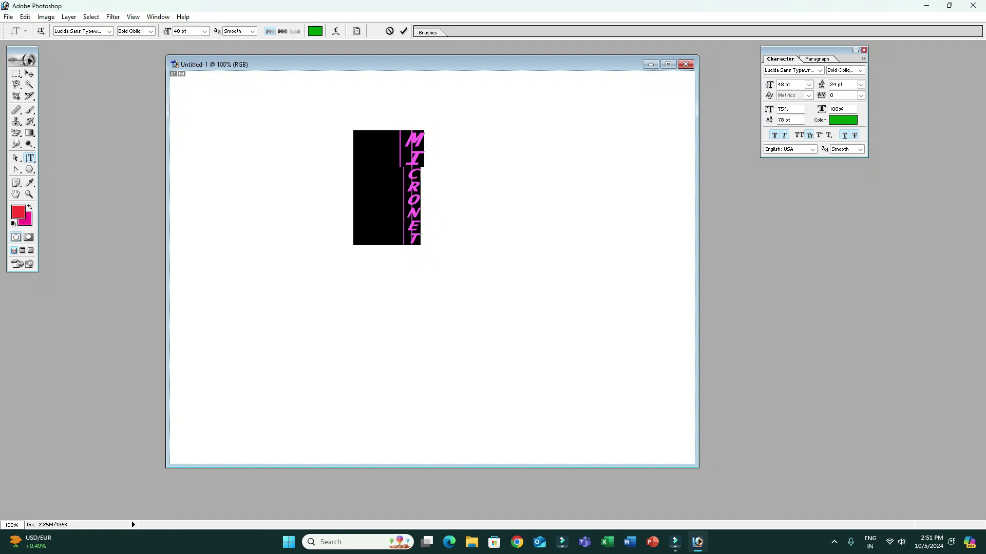
pyautogui.click(853, 135)
pyautogui.click(844, 135)
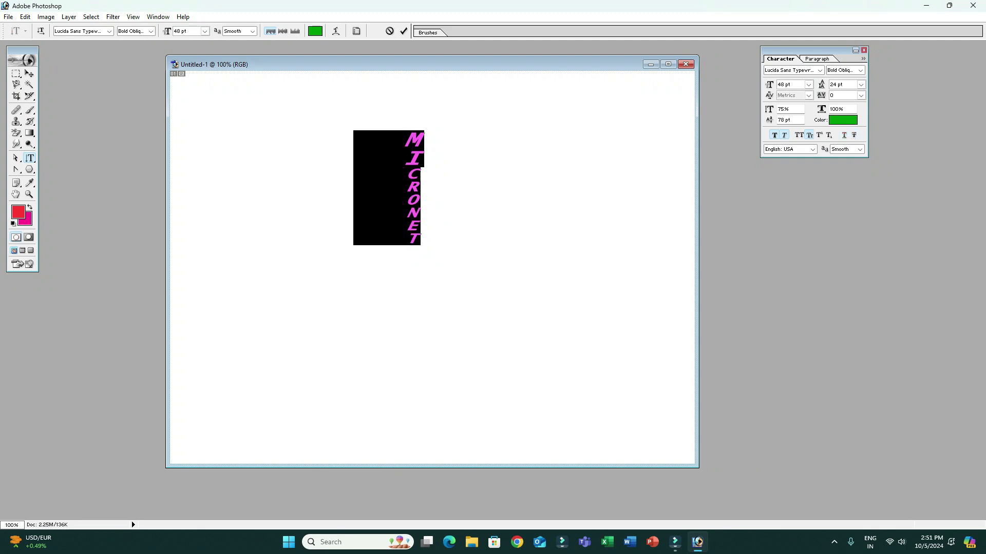
pyautogui.click(799, 135)
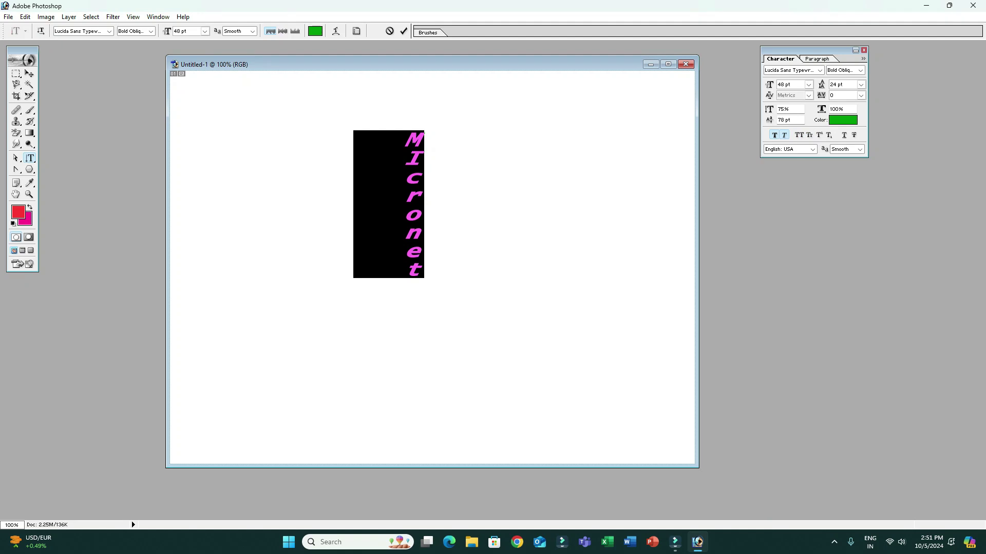
pyautogui.click(784, 135)
pyautogui.click(775, 135)
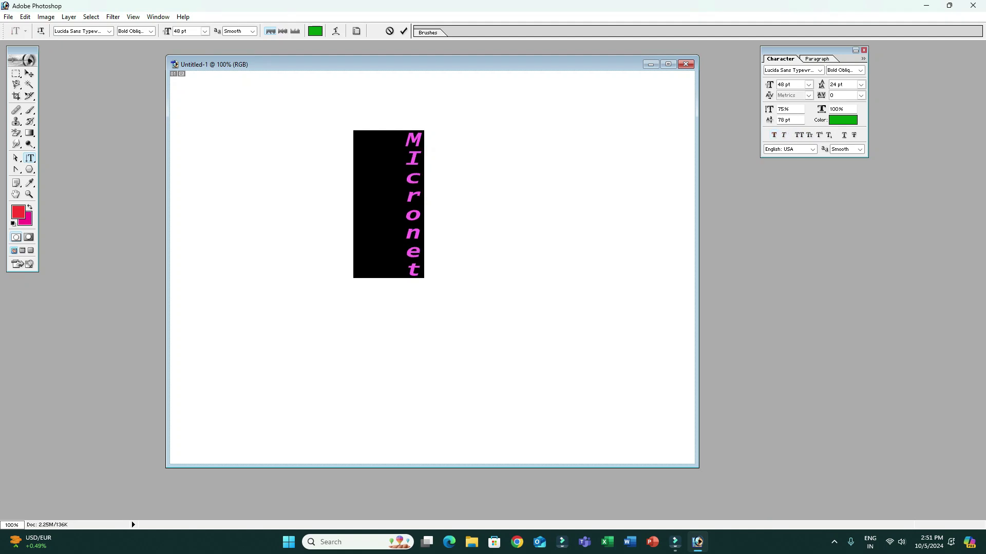
pyautogui.click(860, 149)
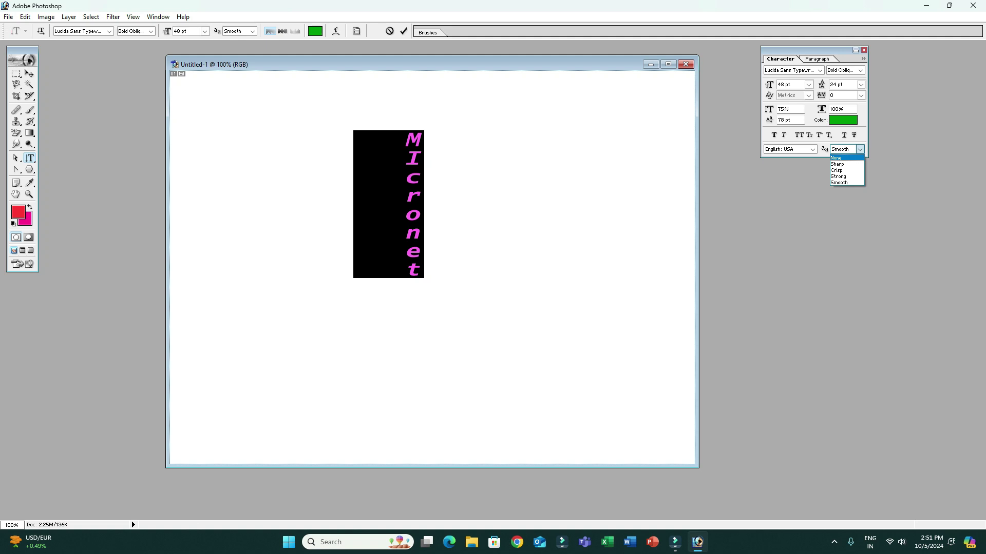
# Step: Leave anti-aliasing on Smooth, select all of Micronet, and list the four type tools
pyautogui.press('Escape')
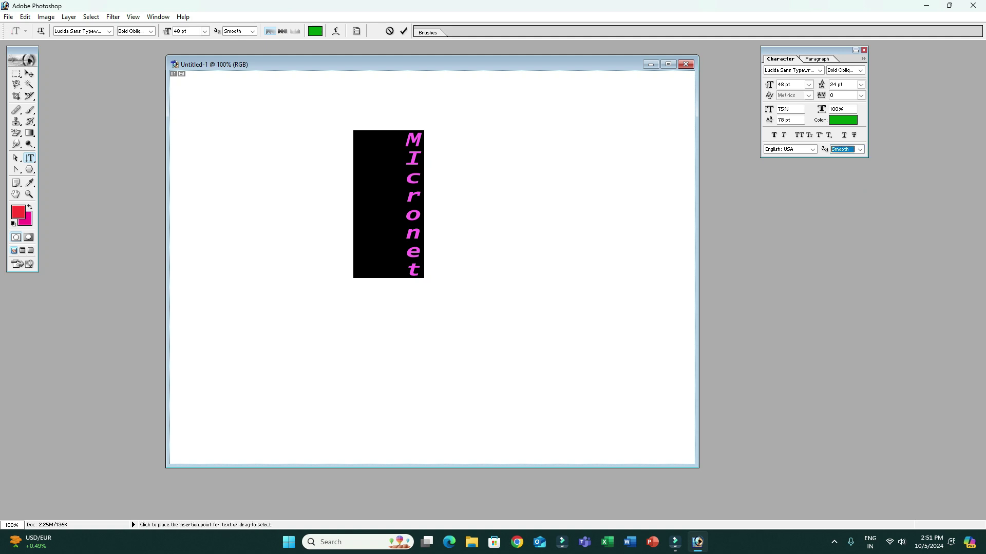
pyautogui.click(414, 241)
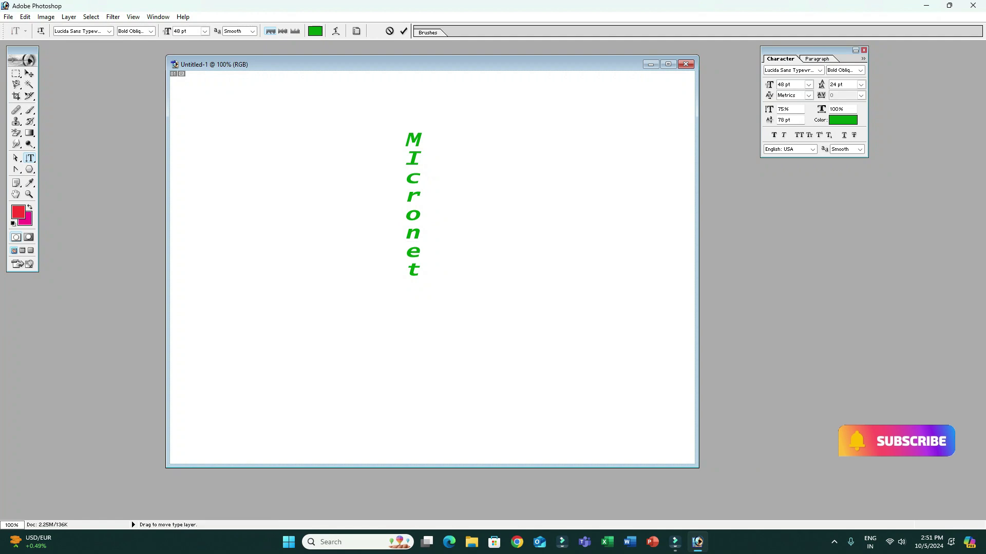
pyautogui.press('Up')
pyautogui.press('Up')
pyautogui.press('Up')
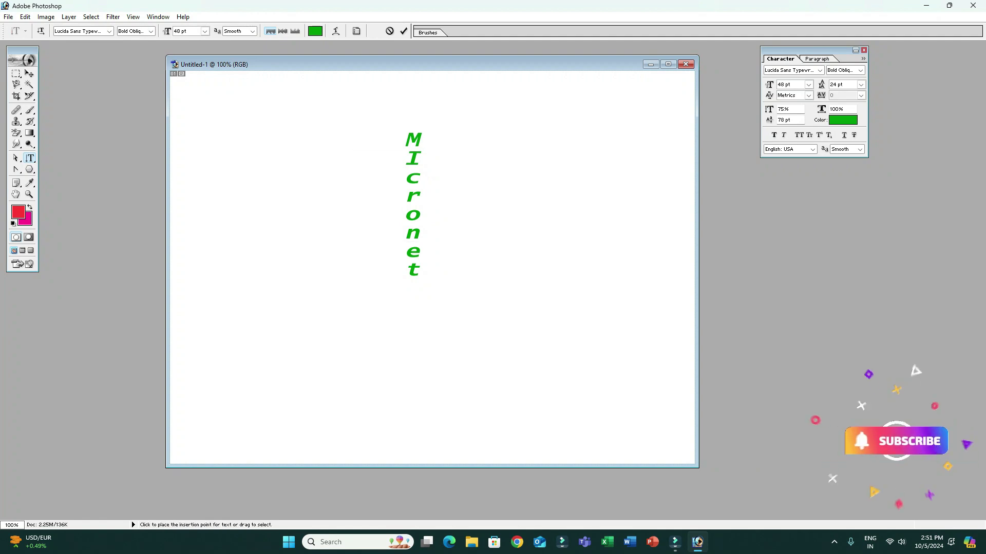
pyautogui.press('Up')
pyautogui.hotkey('shift', 'Down')
pyautogui.hotkey('shift', 'Down')
pyautogui.hotkey('shift', 'Down')
pyautogui.hotkey('shift', 'Down')
pyautogui.hotkey('shift', 'Down')
pyautogui.hotkey('shift', 'Down')
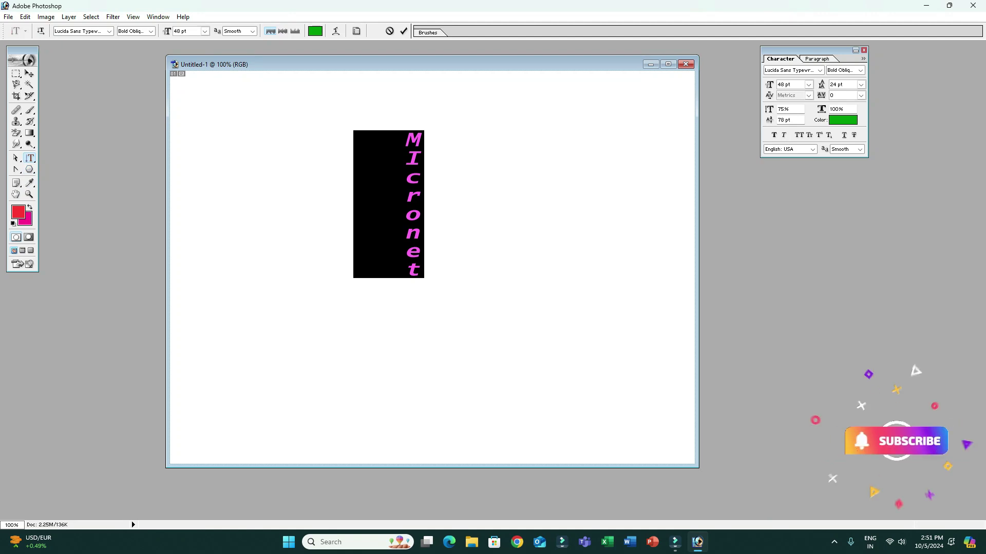
pyautogui.rightClick(30, 158)
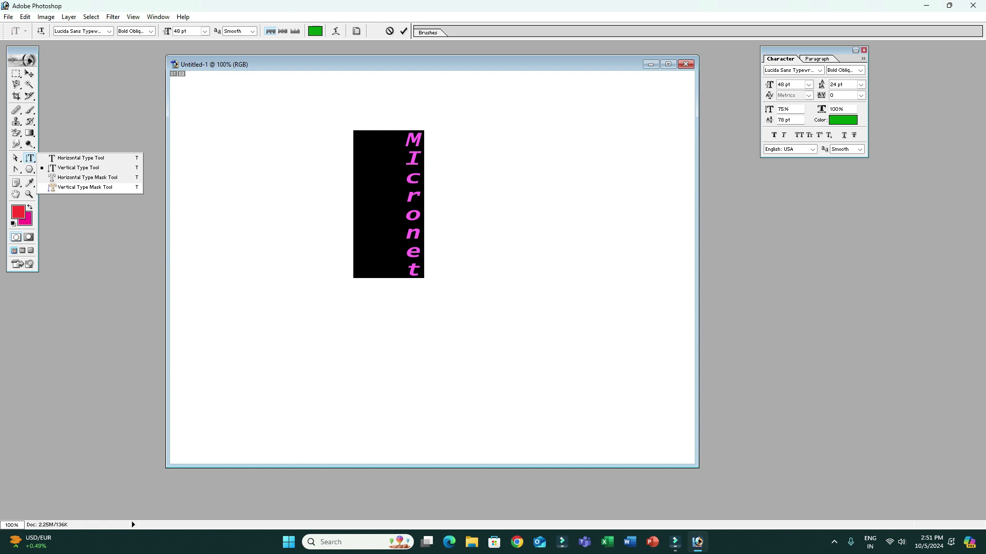
# Step: Drag the Micronet text up and right, then close Untitled-1 discarding the type edits
pyautogui.press('Escape')
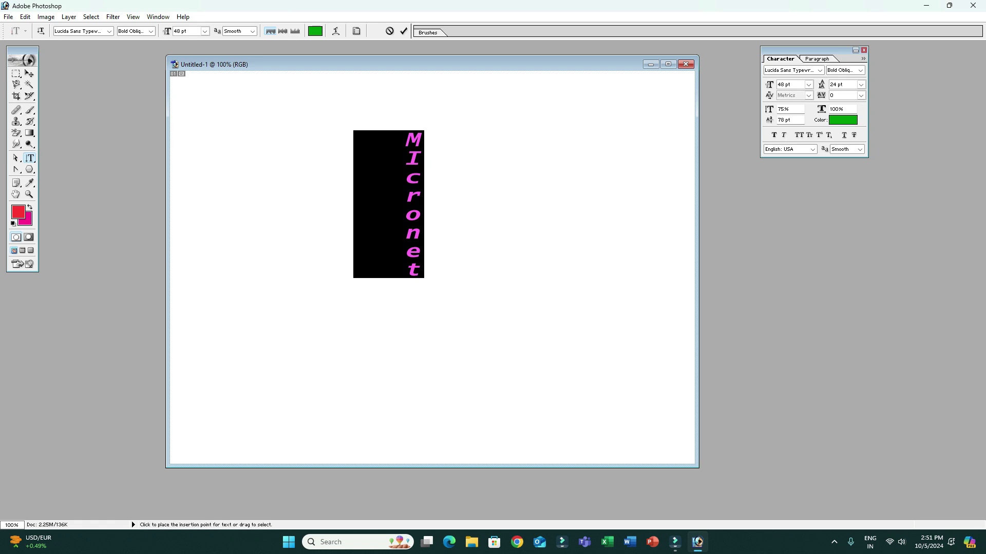
pyautogui.click(388, 241)
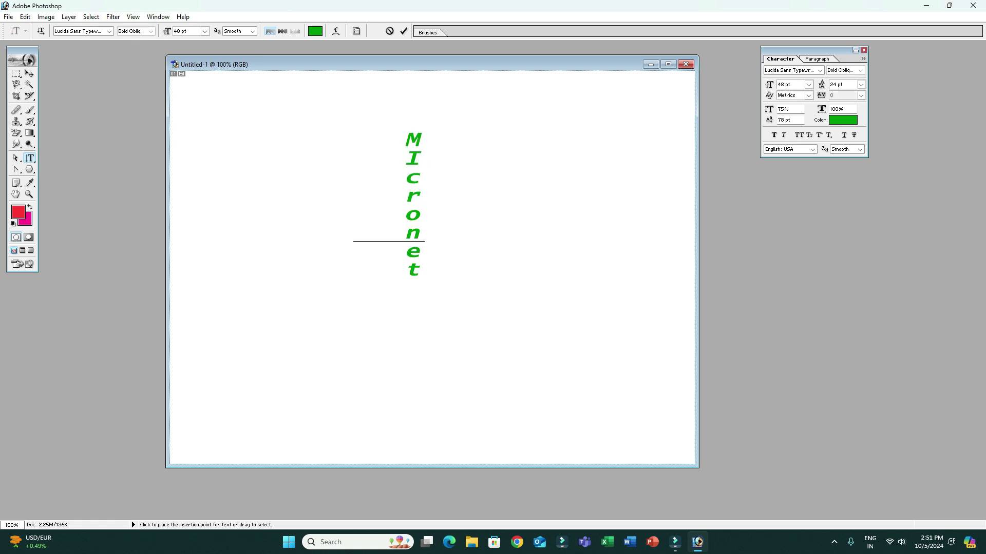
pyautogui.moveTo(389, 131); pyautogui.dragTo(389, 149)
pyautogui.hotkey('ctrl', 'a')
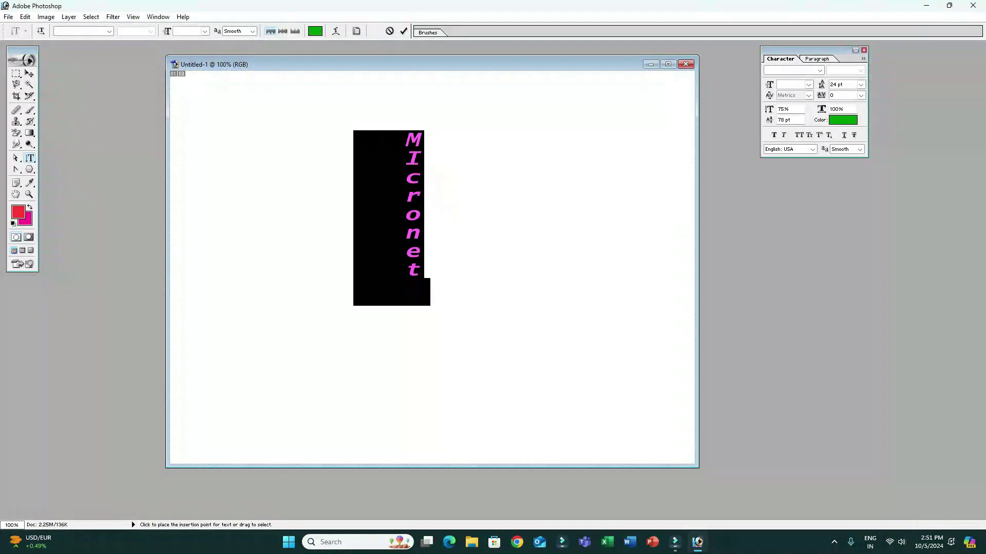
pyautogui.hotkey('shift', 'Tab')
pyautogui.moveTo(392, 218)
pyautogui.mouseDown()
pyautogui.moveTo(421, 202)
pyautogui.moveTo(502, 224)
pyautogui.mouseUp()
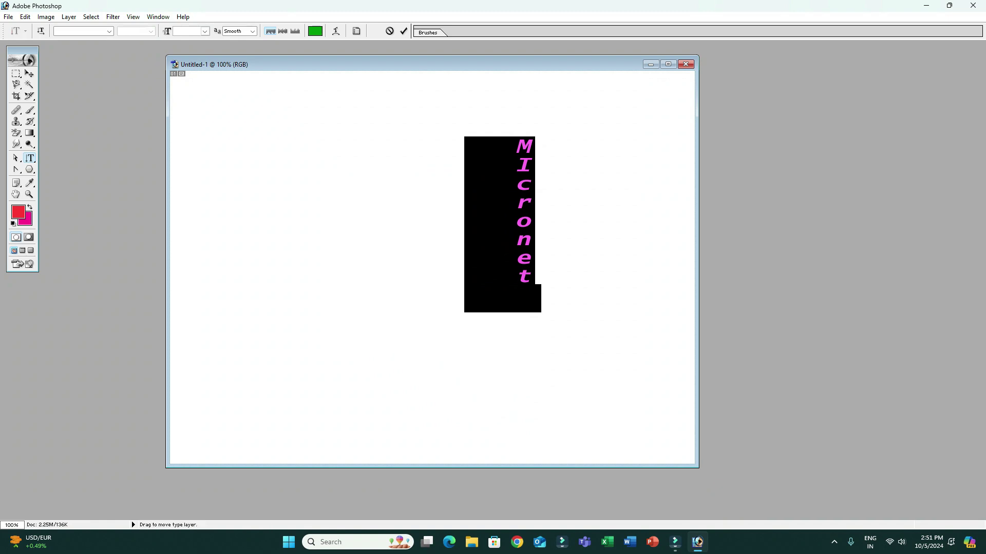
pyautogui.click(685, 64)
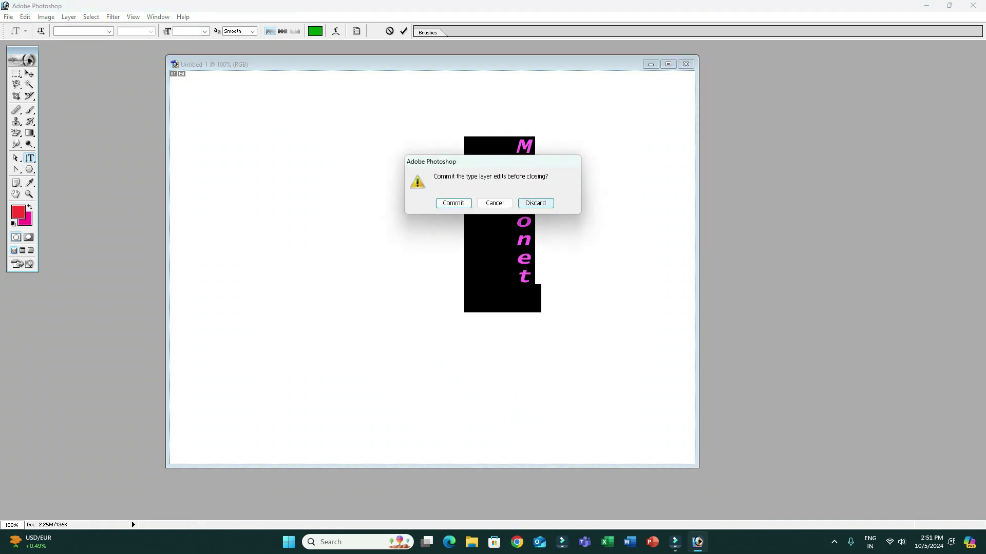
pyautogui.click(536, 203)
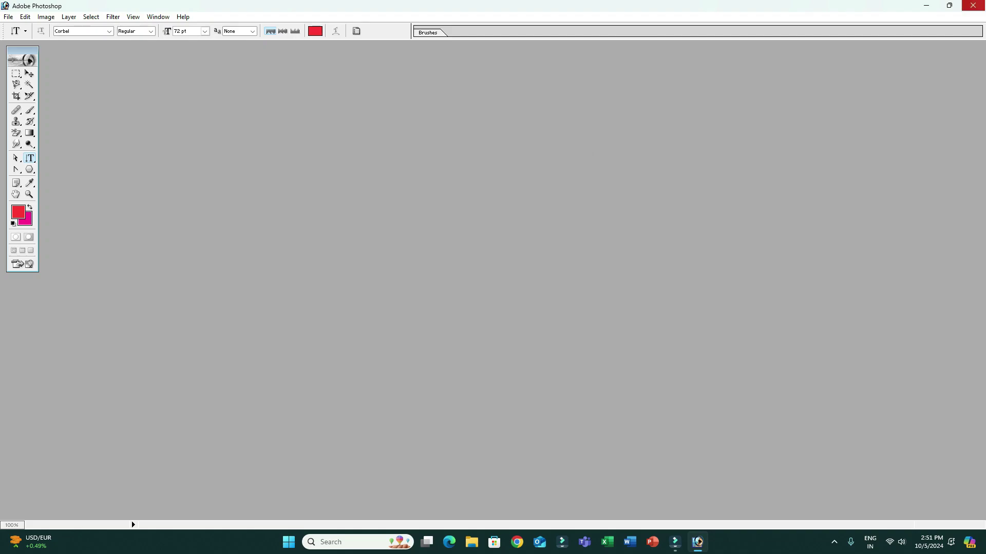